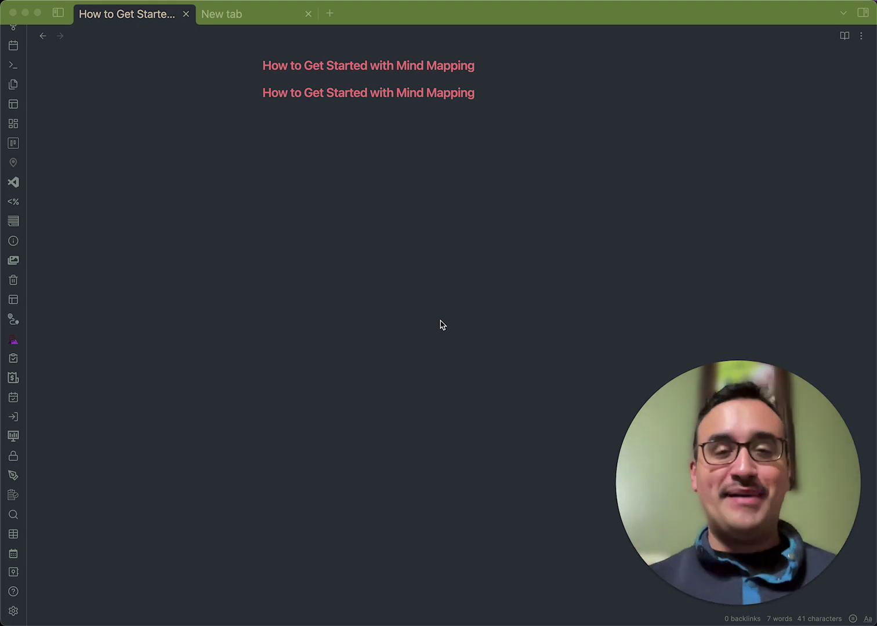
# Place the cursor on the empty line below the 'How to Get Started with Mind Mapping' heading.
pyautogui.click(462, 93)
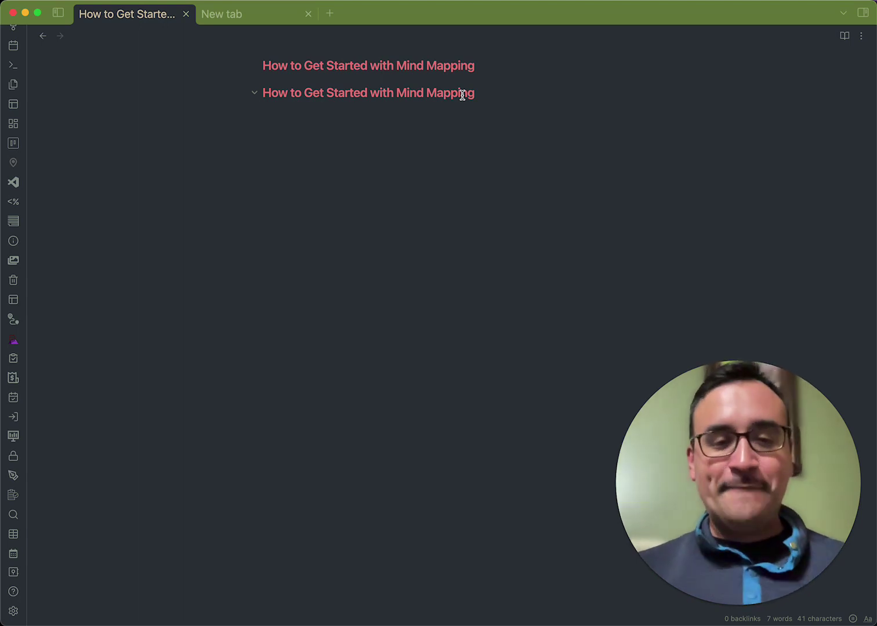
# Add bullets 'If you can list you can map', 'Visual thinking' and 'Keywords that expand' under the heading.
pyautogui.press('Return')
pyautogui.write('- ')
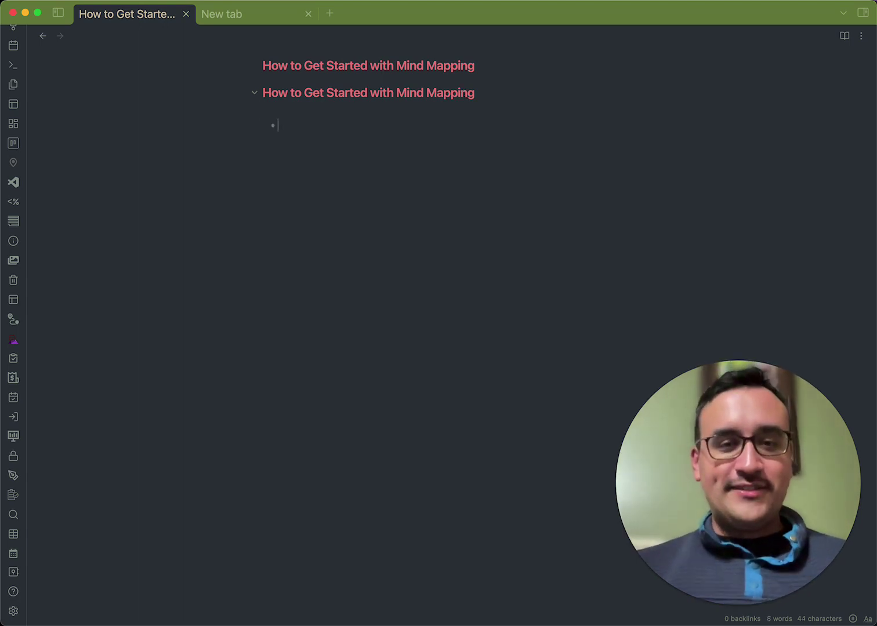
pyautogui.write('If')
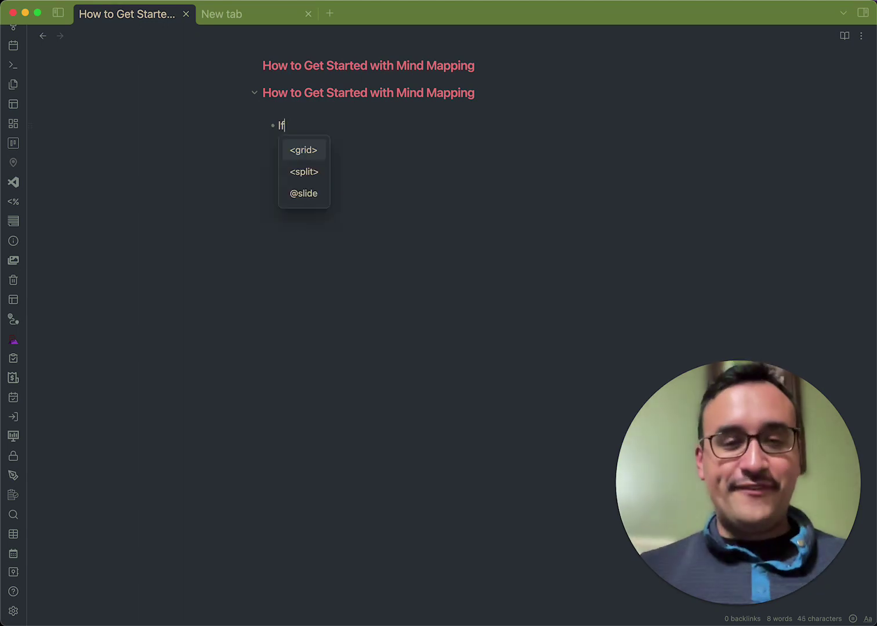
pyautogui.write(' you can list you can map')
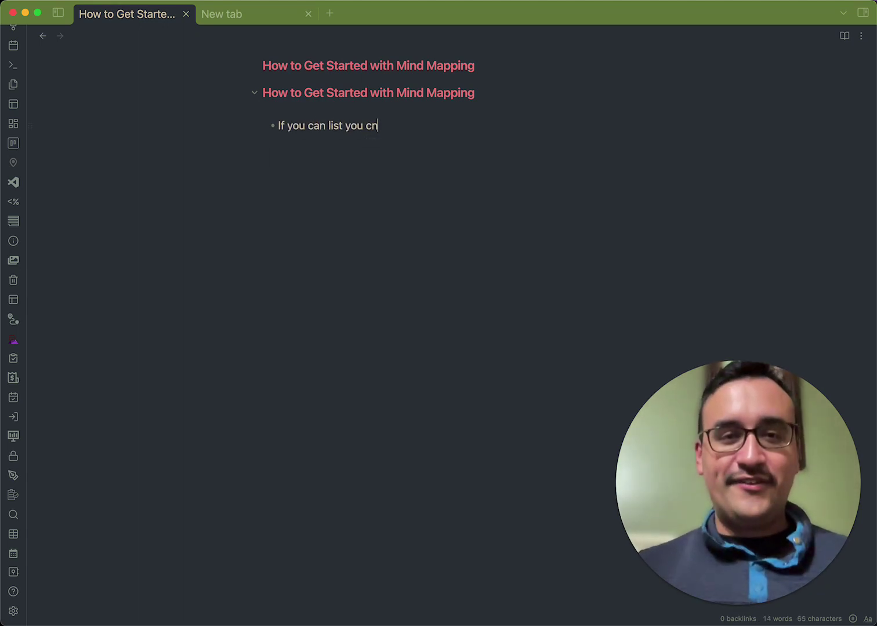
pyautogui.press('Return')
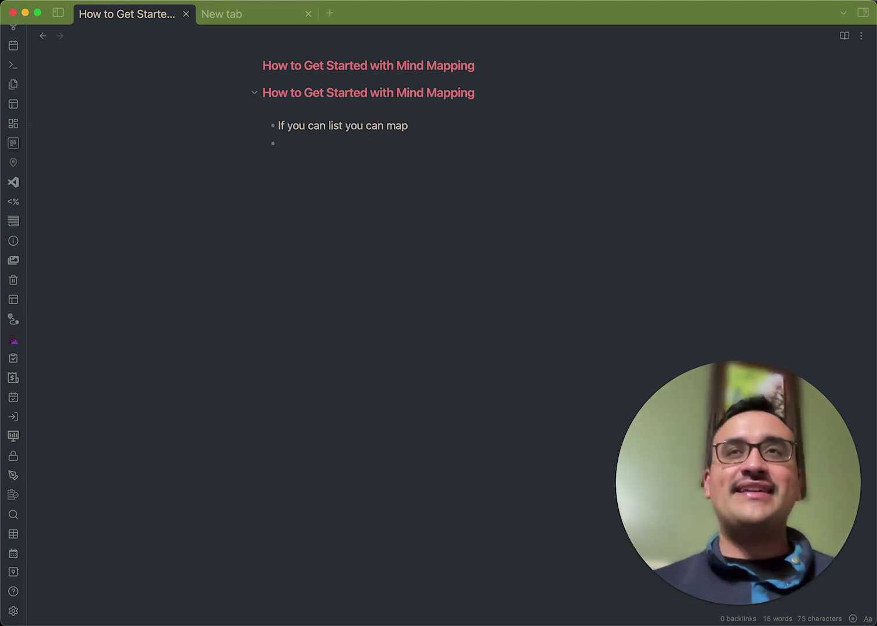
pyautogui.write('Vis')
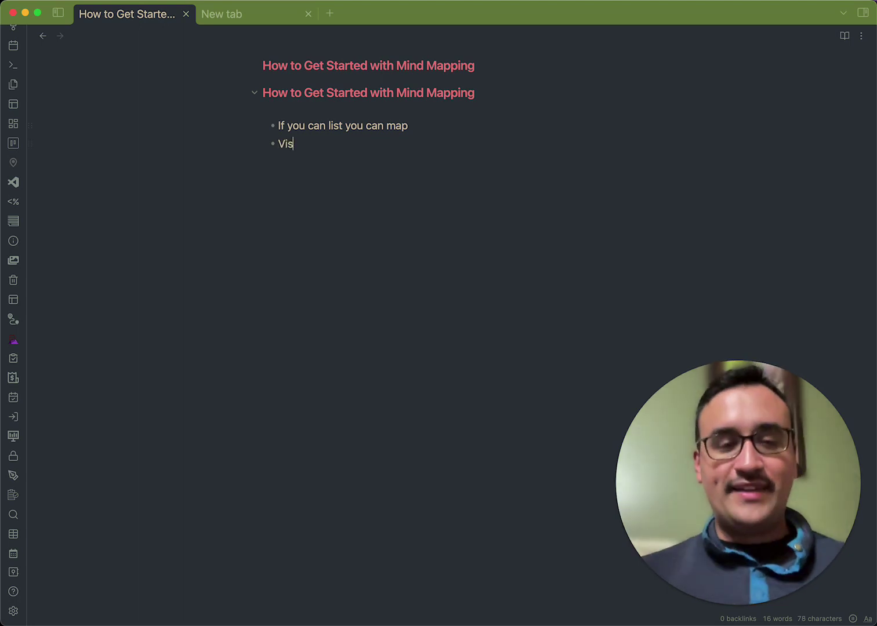
pyautogui.write('ual thinking')
pyautogui.press('Return')
pyautogui.write('Keyw')
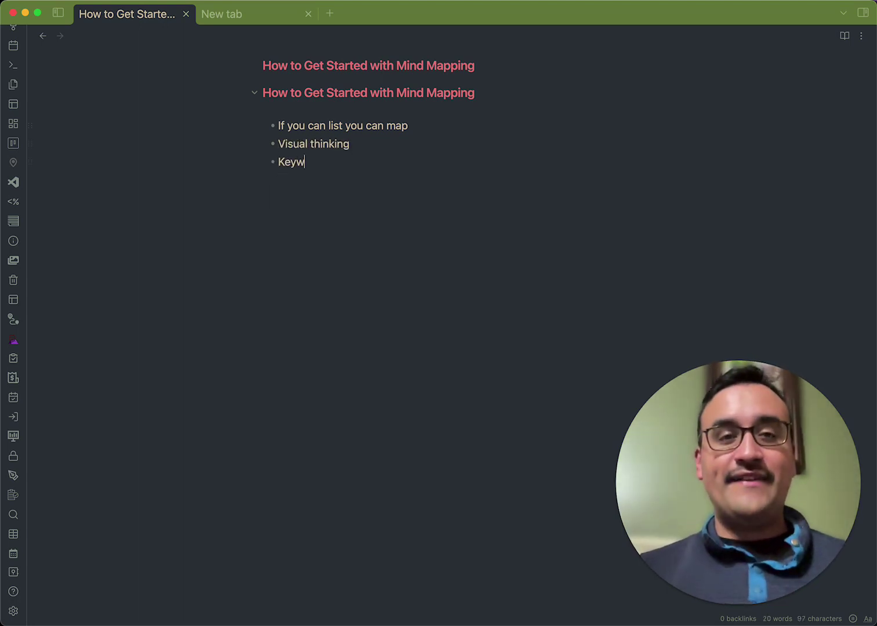
pyautogui.write('ords that expand')
# Add bullets 'graphical organizer' and 'Mirrors and reveals inside of our brain', then end the list.
pyautogui.press('Return')
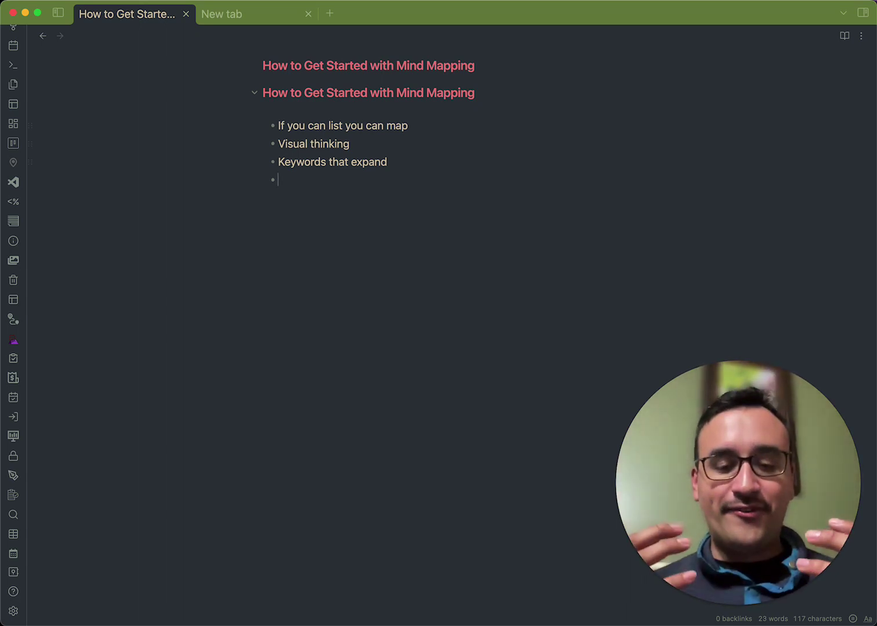
pyautogui.write('graph')
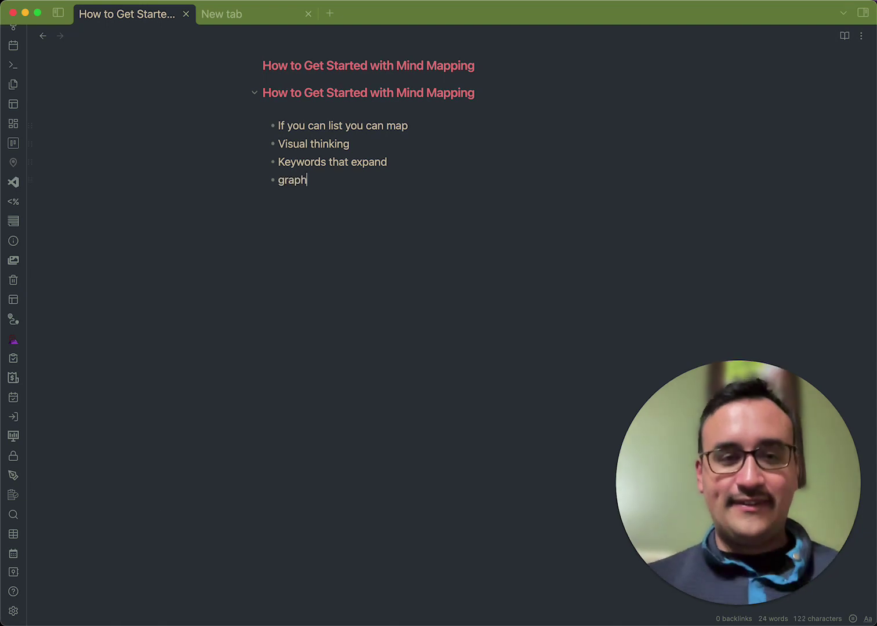
pyautogui.write('ical organizer')
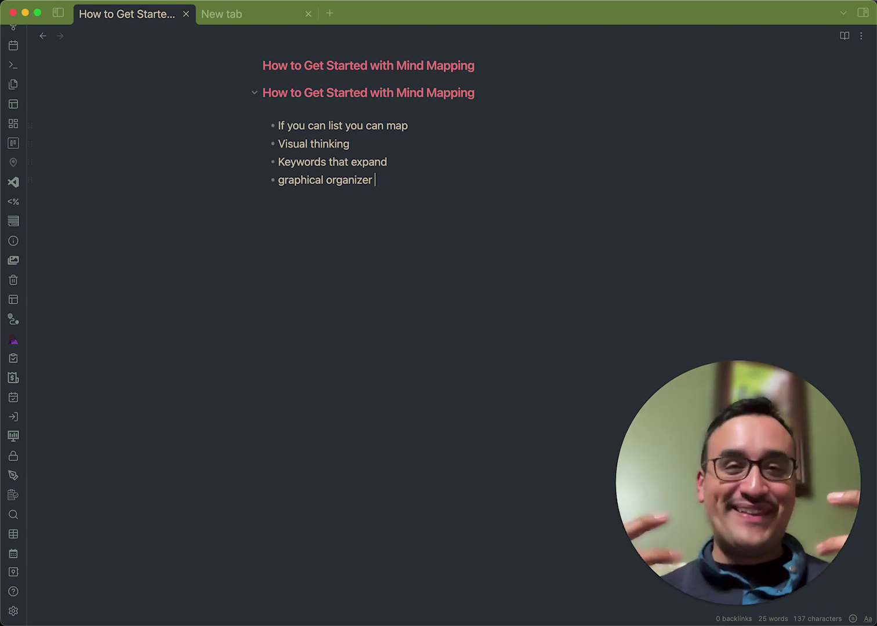
pyautogui.press('Return')
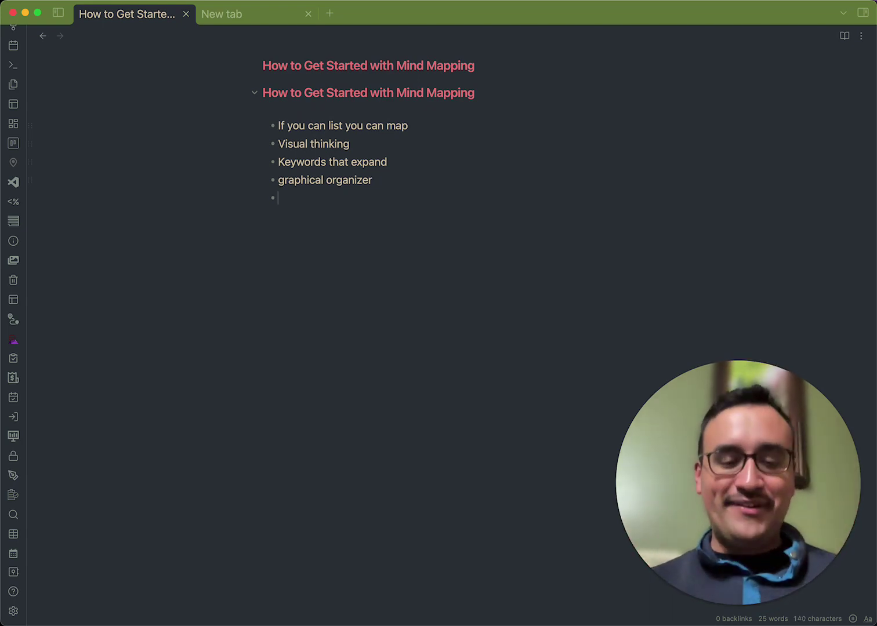
pyautogui.write('Mirrors t')
pyautogui.press('BackSpace')
pyautogui.write('and ')
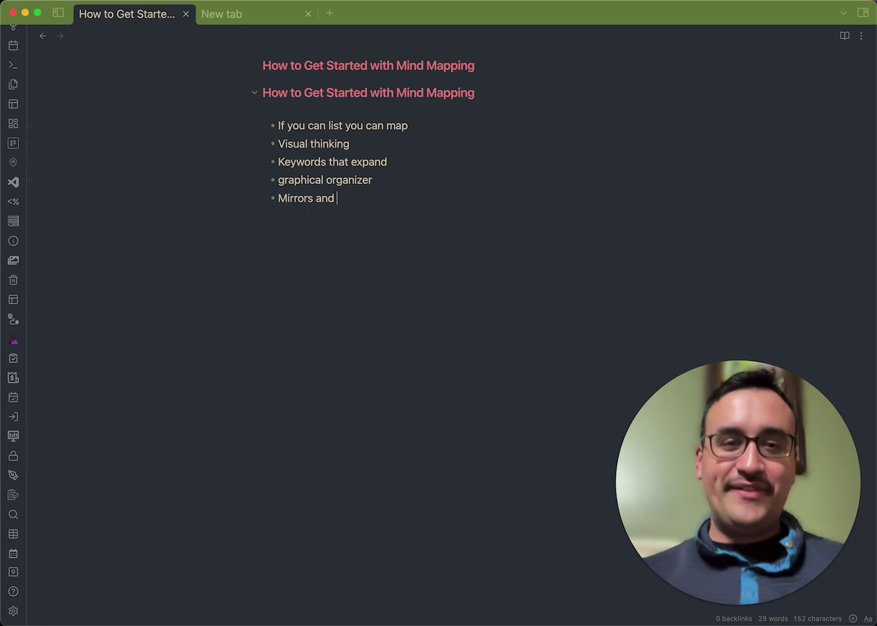
pyautogui.write('reveals inside of our brain')
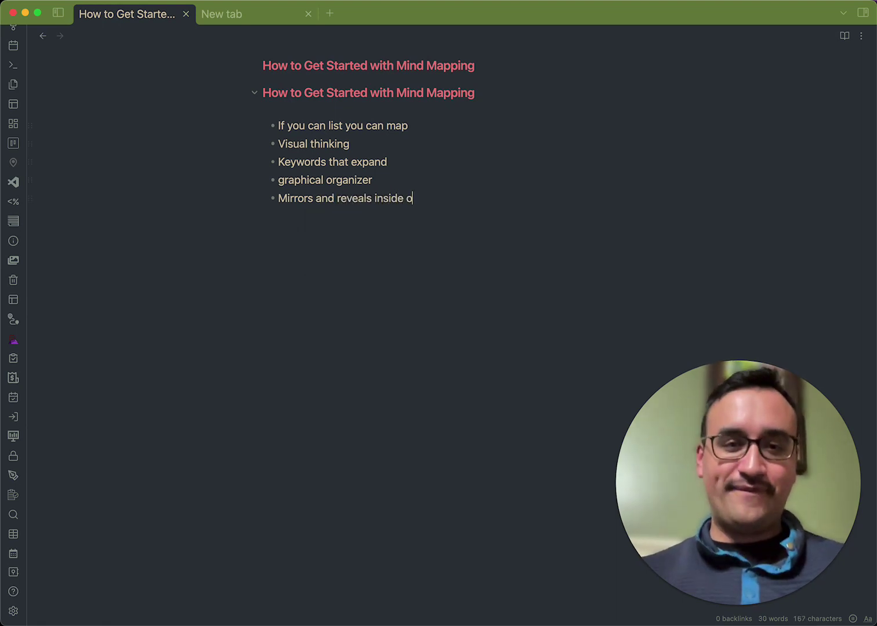
pyautogui.press('Return')
pyautogui.press('Return')
pyautogui.press('Return')
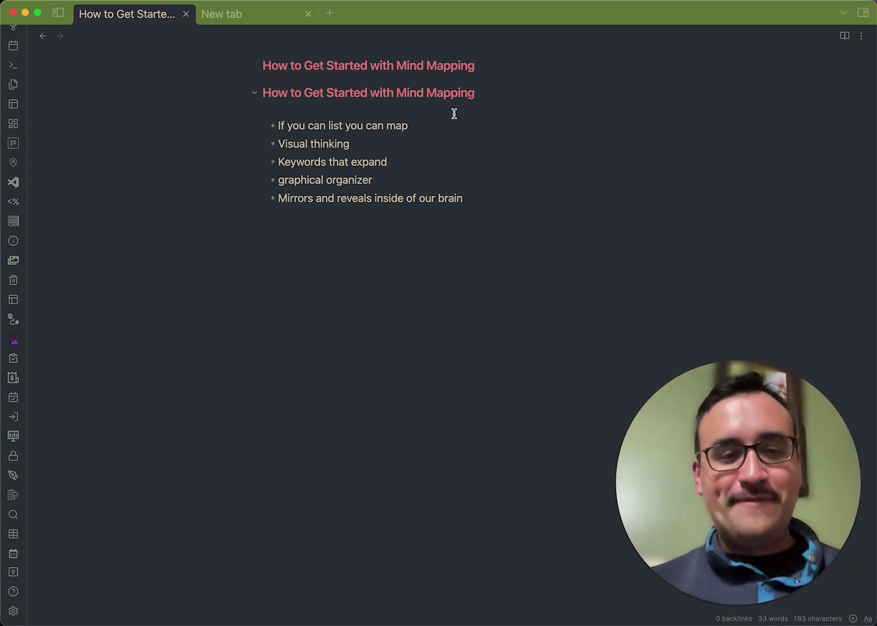
pyautogui.click(14, 612)
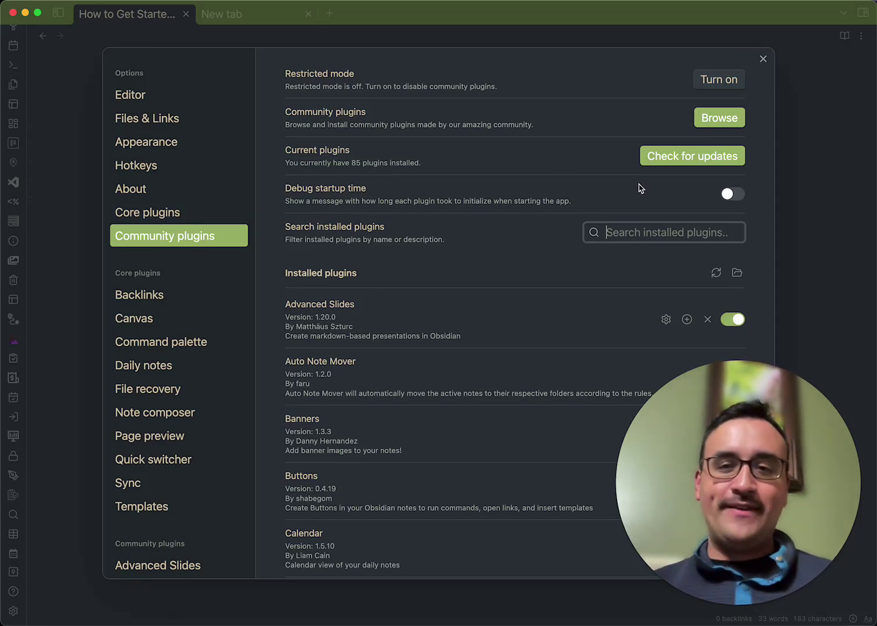
pyautogui.click(723, 119)
pyautogui.click(302, 59)
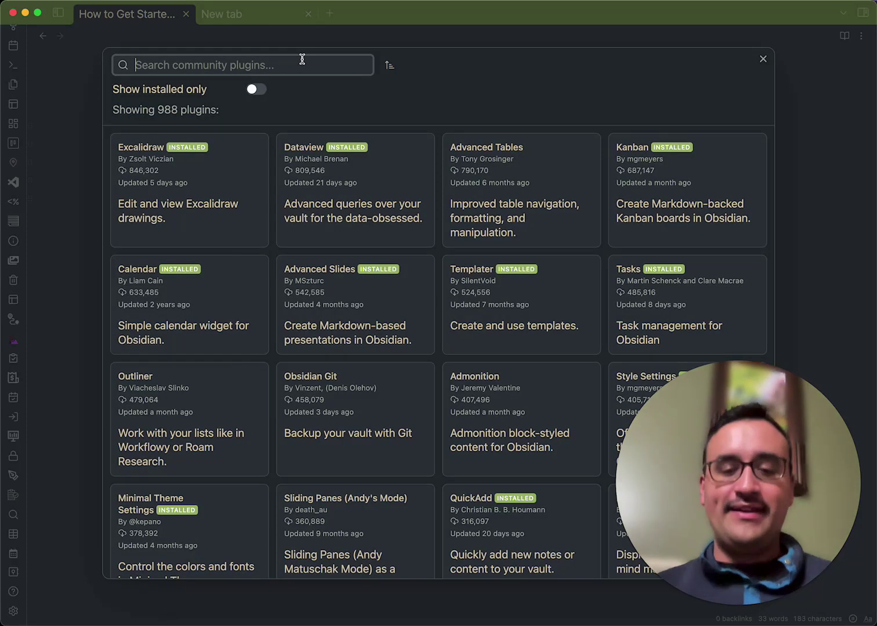
pyautogui.write('mind map')
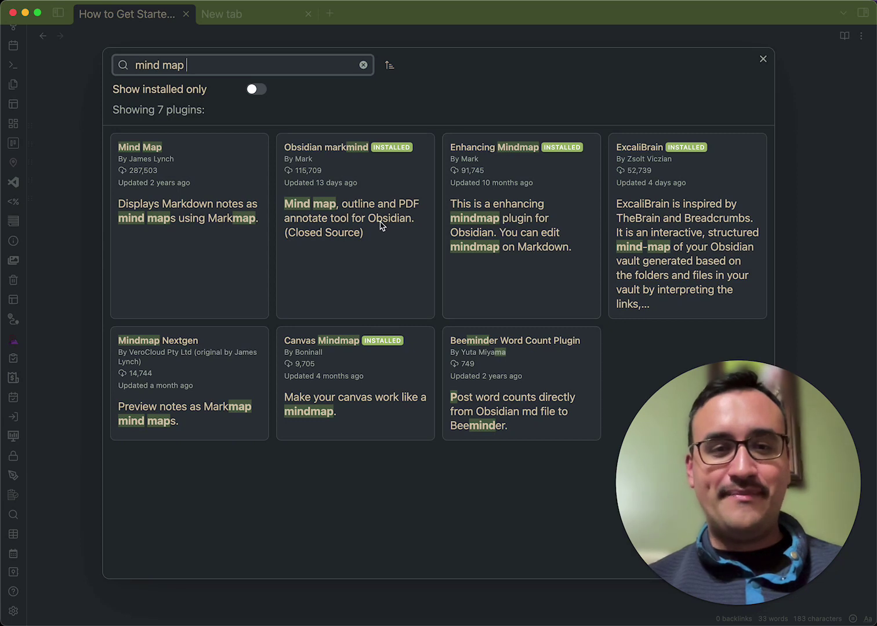
pyautogui.click(389, 268)
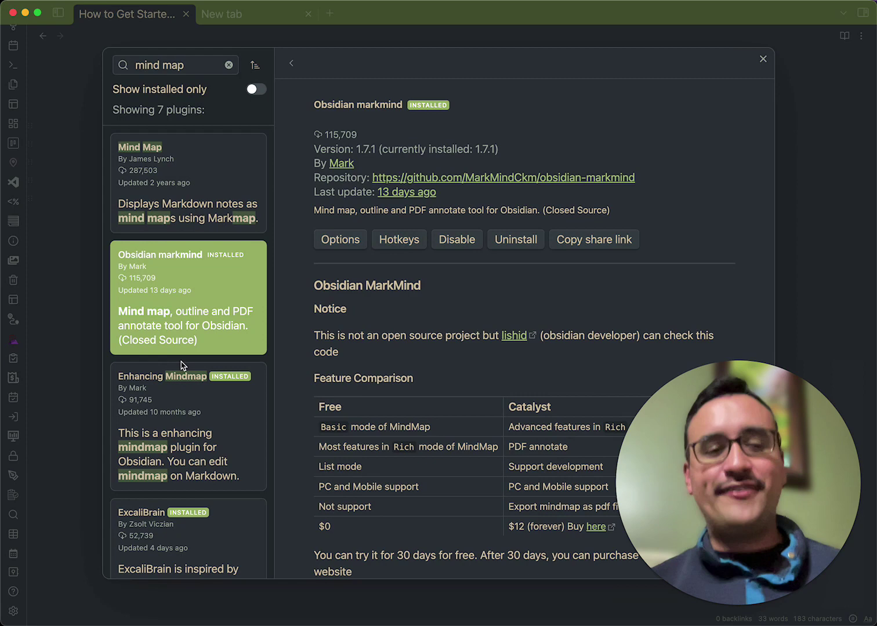
pyautogui.click(176, 426)
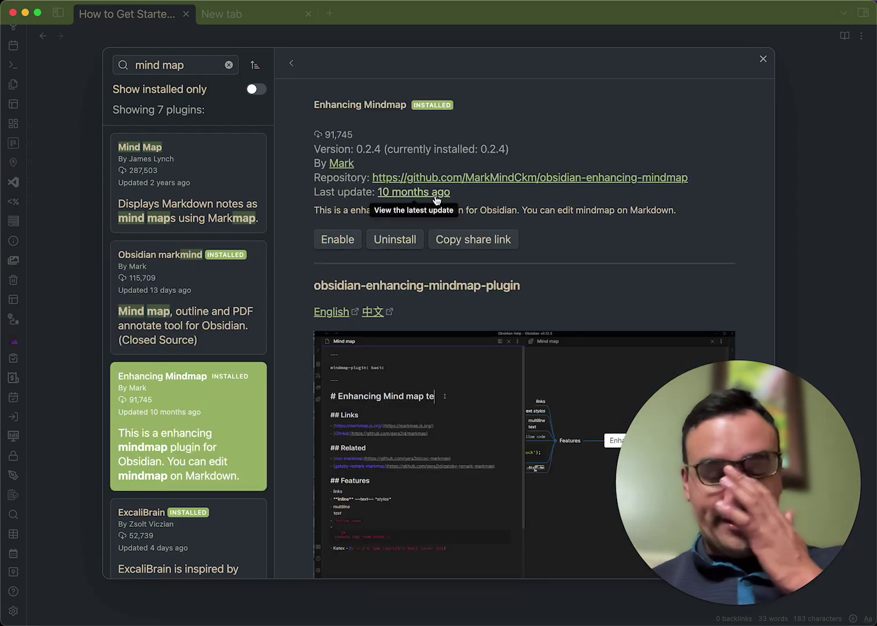
pyautogui.click(762, 59)
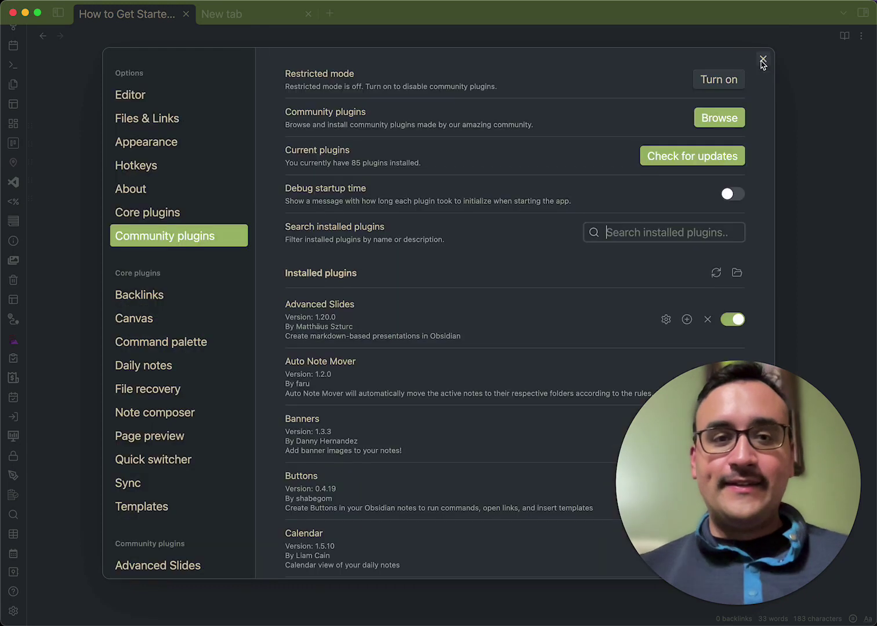
# Close settings and add an empty line below the bullet list in the mind-mapping note.
pyautogui.click(762, 60)
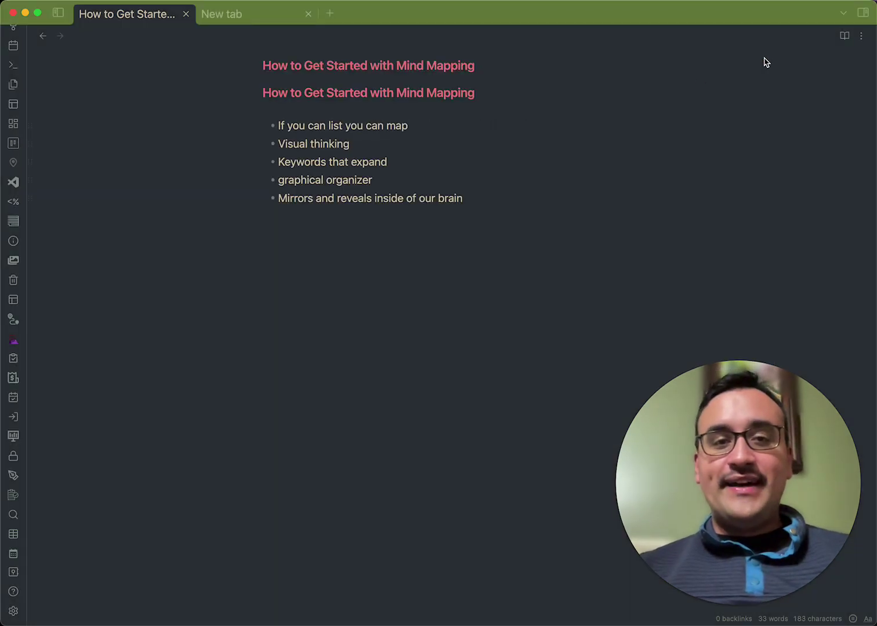
pyautogui.click(463, 214)
pyautogui.press('Return')
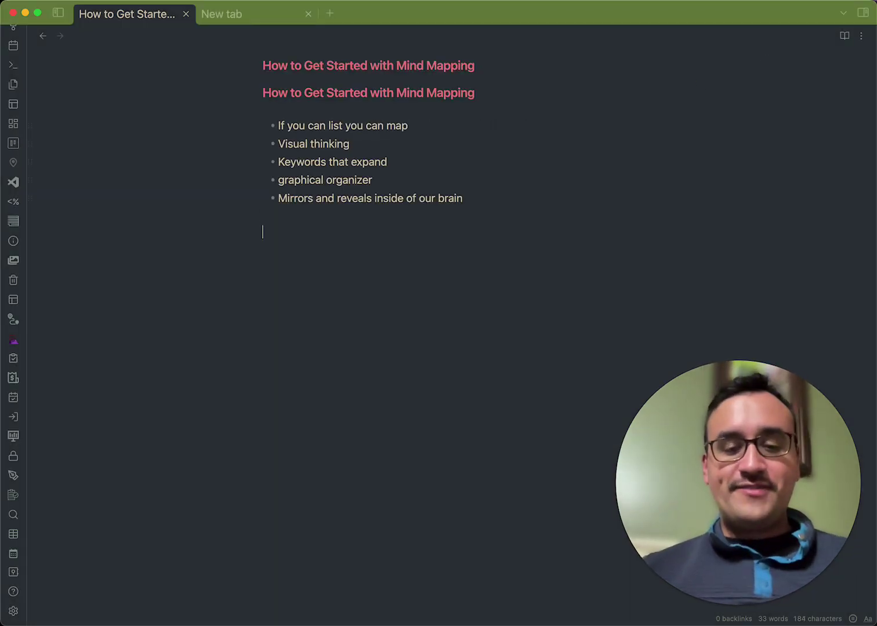
pyautogui.press('super+t')
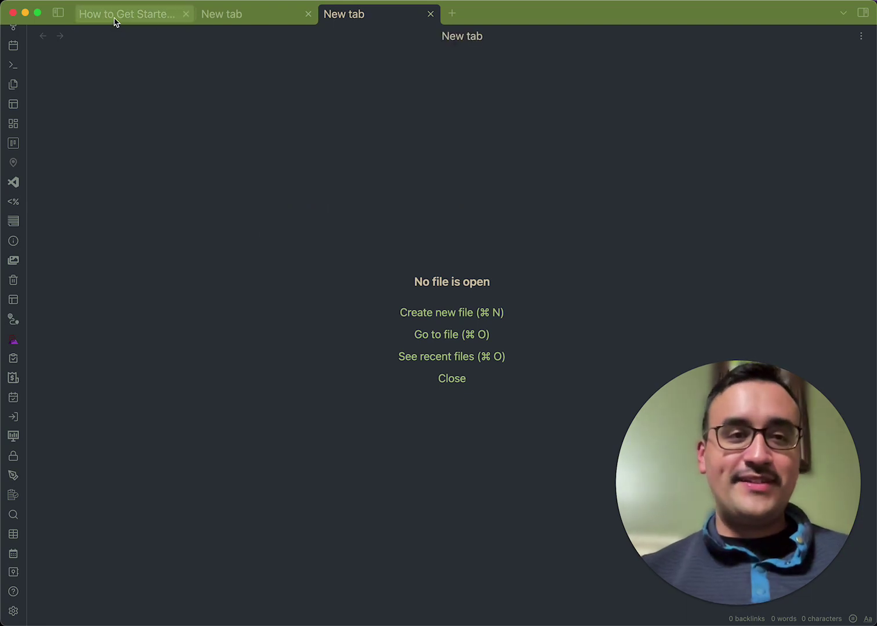
pyautogui.click(115, 17)
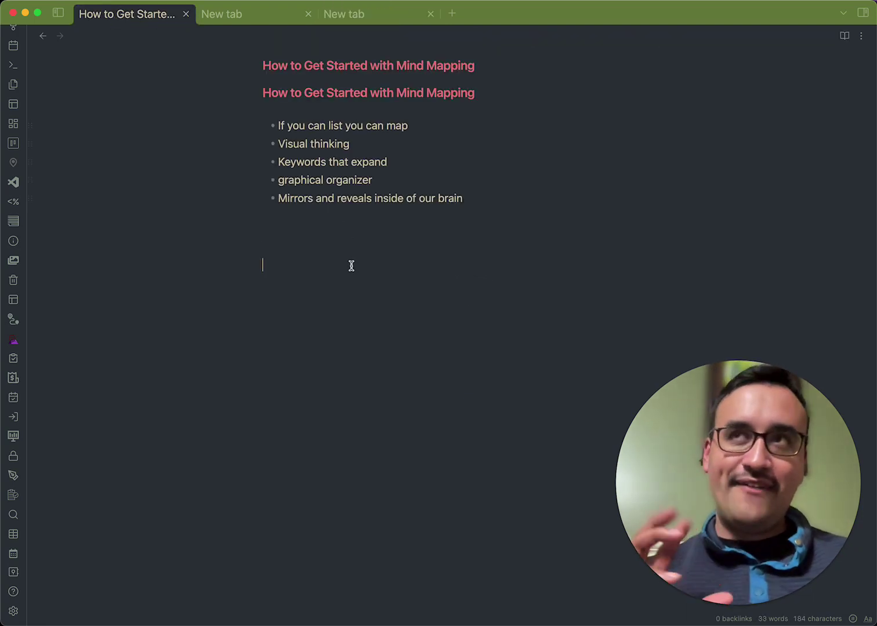
# Run 'obsidian markmind: Create new mindmap' from the command palette.
pyautogui.press('super+p')
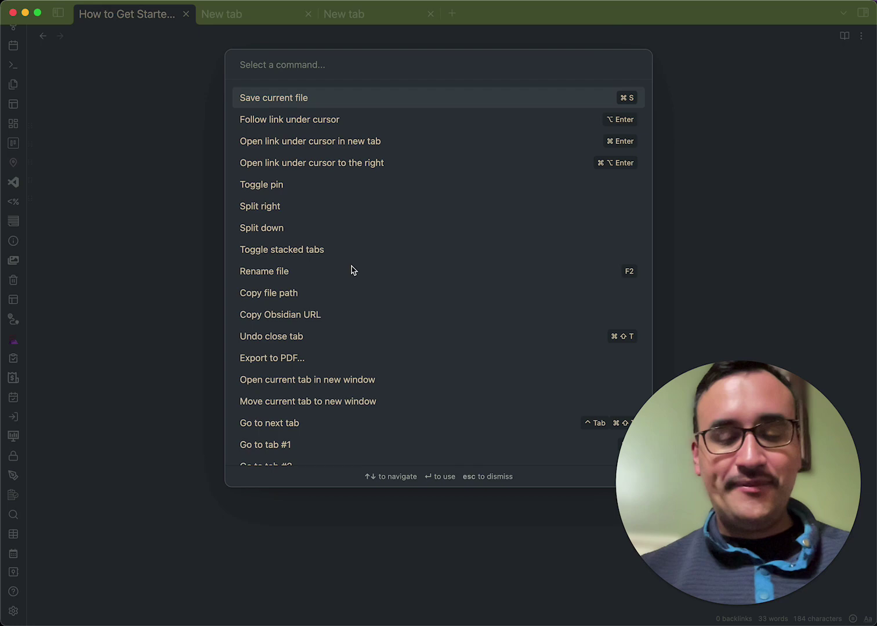
pyautogui.write('mindmap')
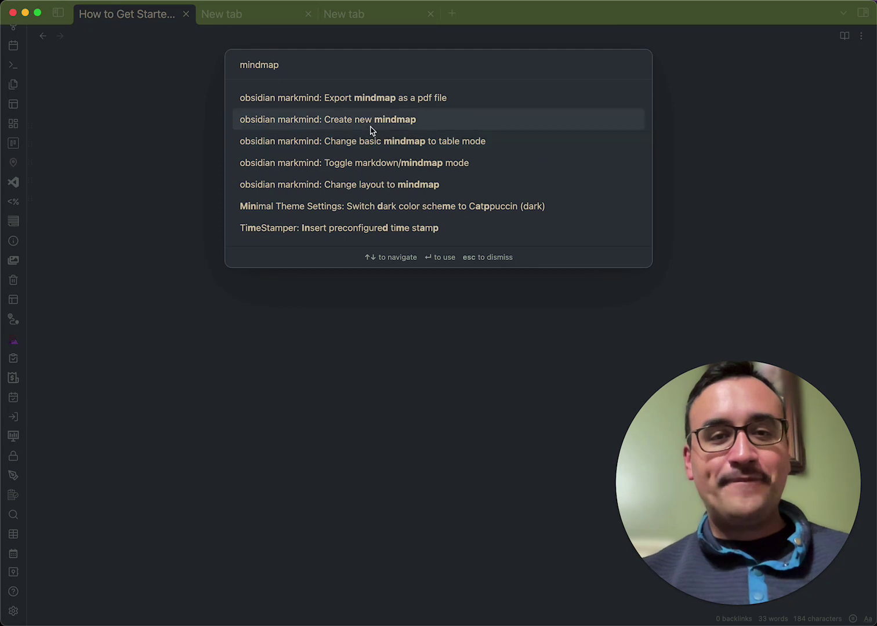
pyautogui.click(355, 194)
pyautogui.press('cmd+p')
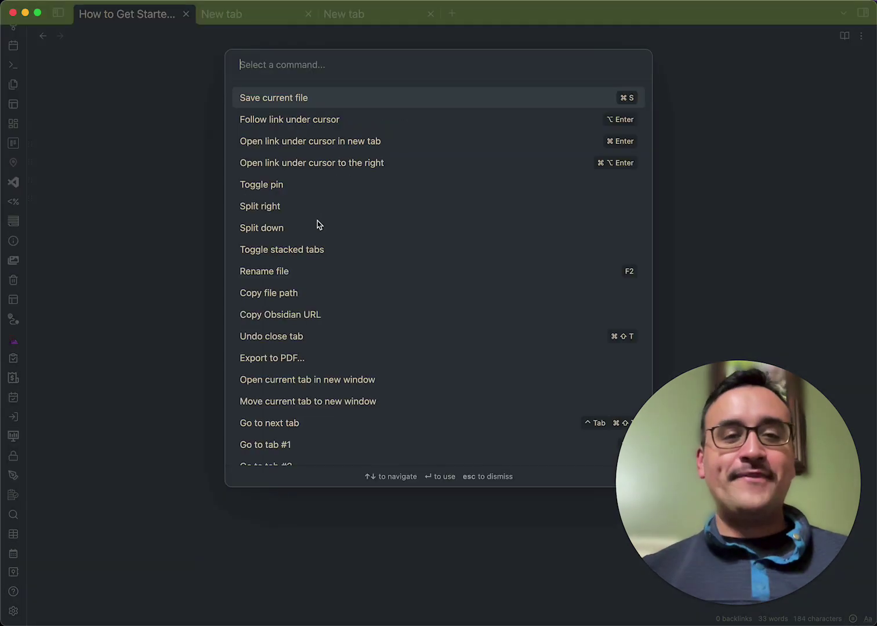
pyautogui.press('Escape')
pyautogui.press('super+p')
pyautogui.write('mindma')
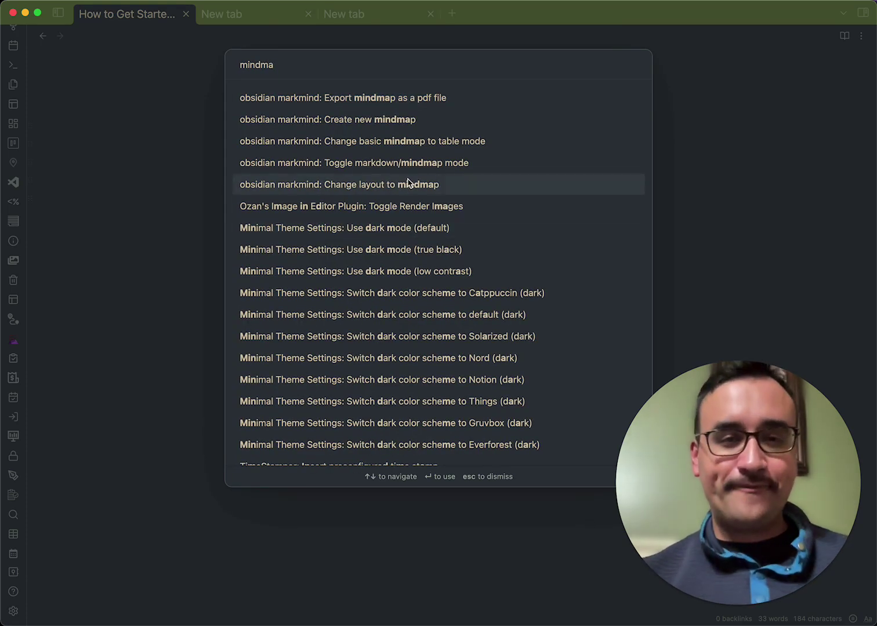
pyautogui.write('p')
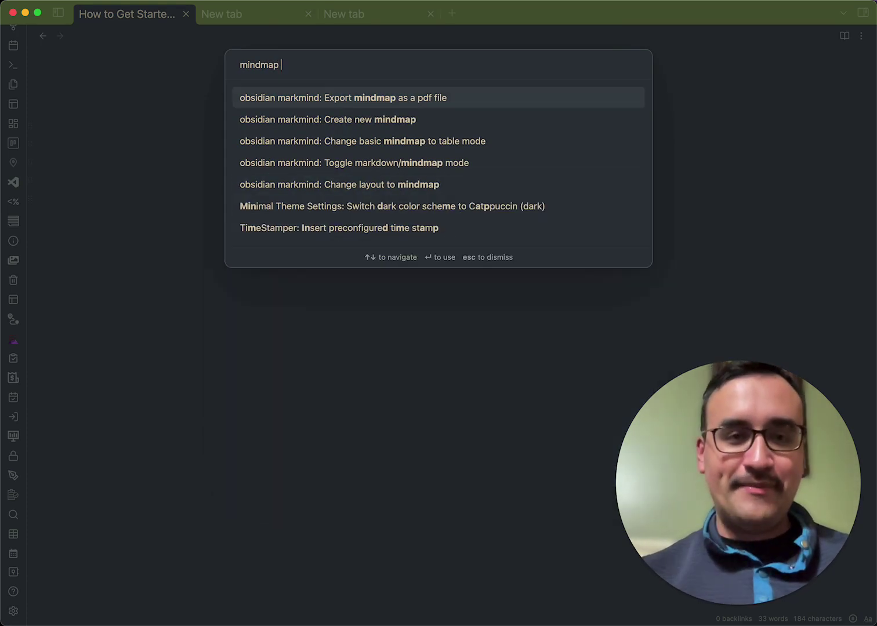
pyautogui.click(399, 120)
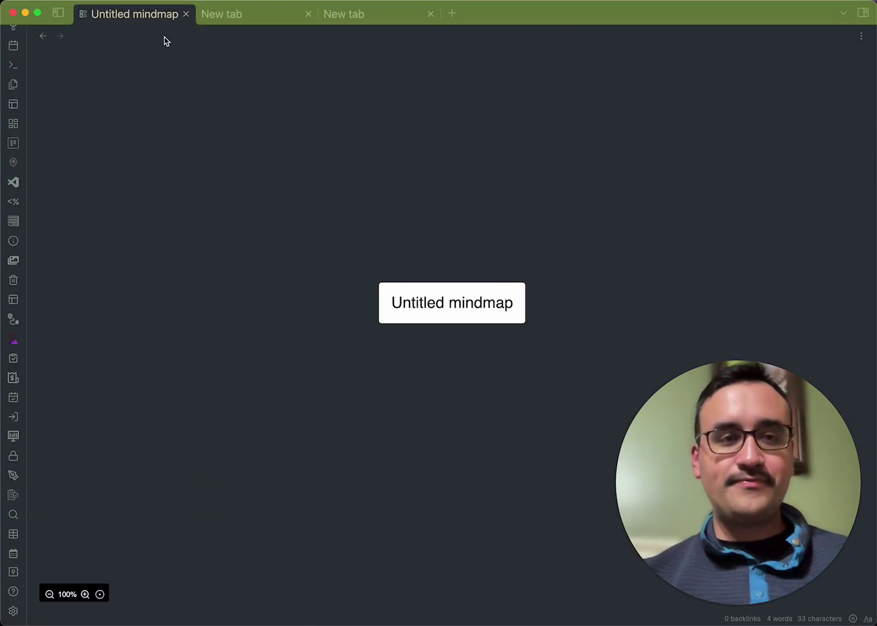
# Rename the Untitled mindmap note to 'Mindmap Demonstrations' from its tab's menu.
pyautogui.press('ctrl+super+f')
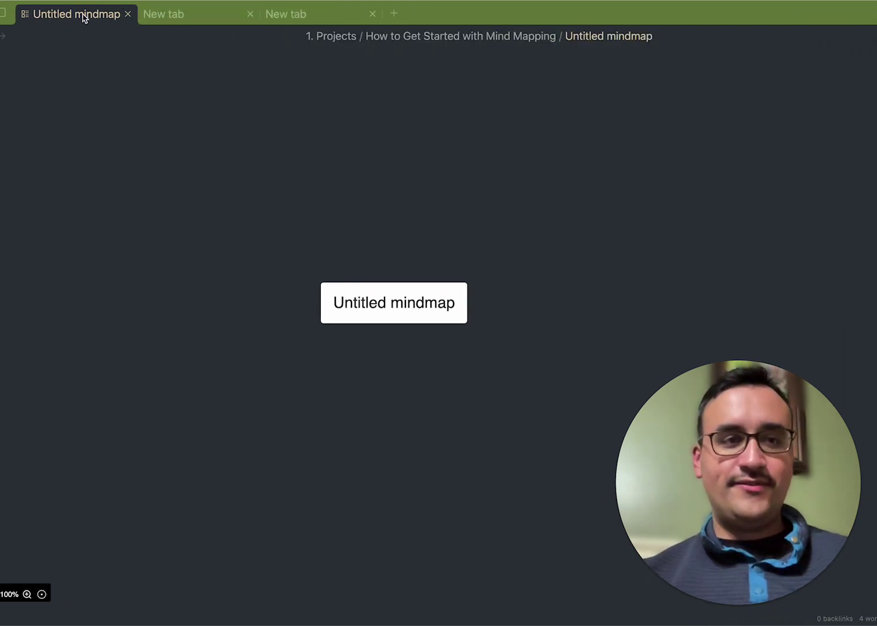
pyautogui.rightClick(117, 19)
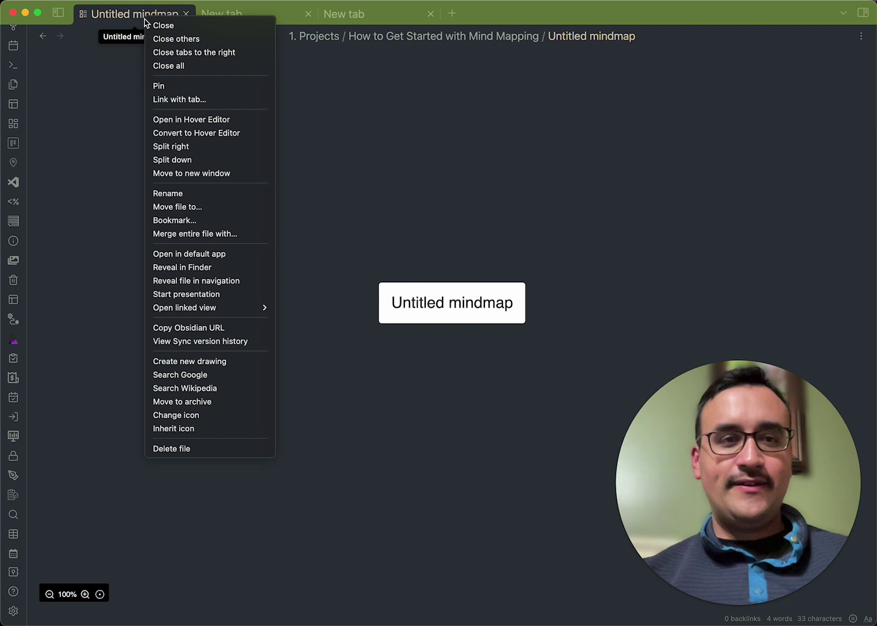
pyautogui.click(193, 193)
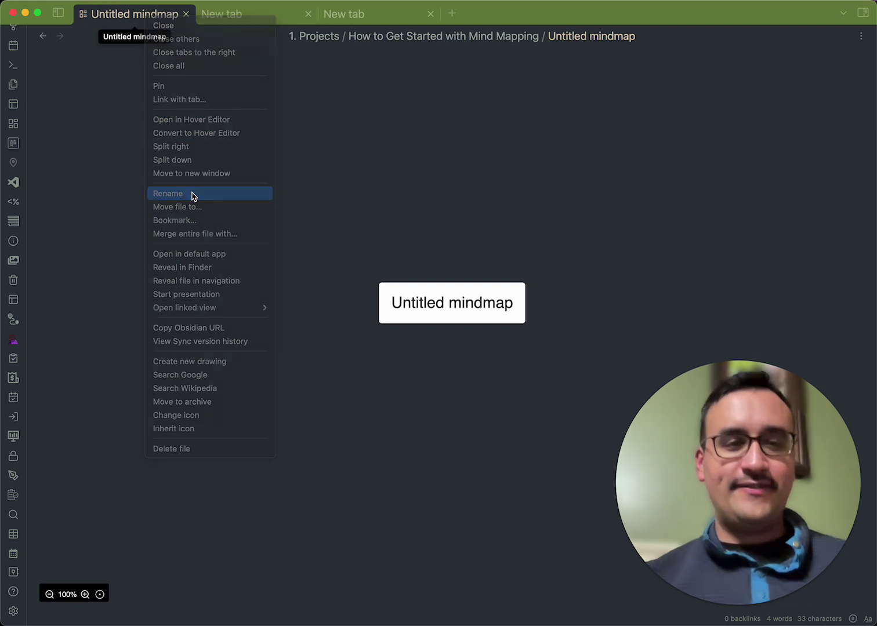
pyautogui.write('Mindmap')
pyautogui.press('BackSpace')
pyautogui.press('BackSpace')
pyautogui.press('BackSpace')
pyautogui.press('BackSpace')
pyautogui.press('BackSpace')
pyautogui.press('BackSpace')
pyautogui.press('BackSpace')
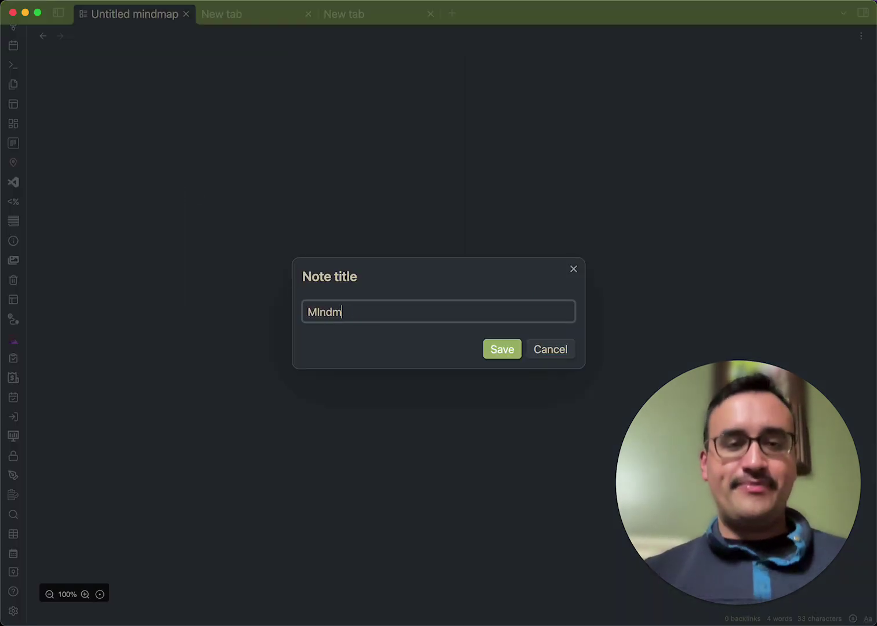
pyautogui.write('indmap D')
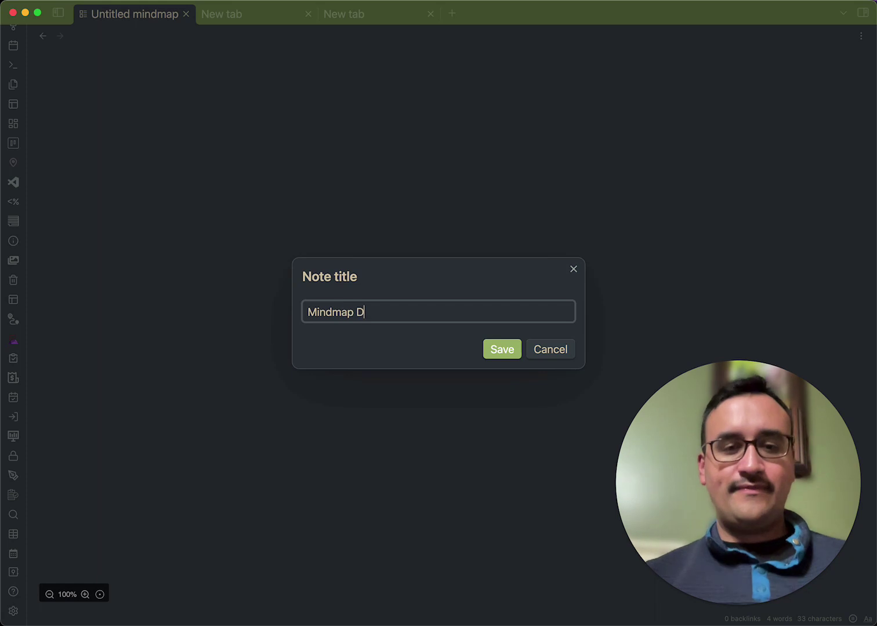
pyautogui.write('emonstrations')
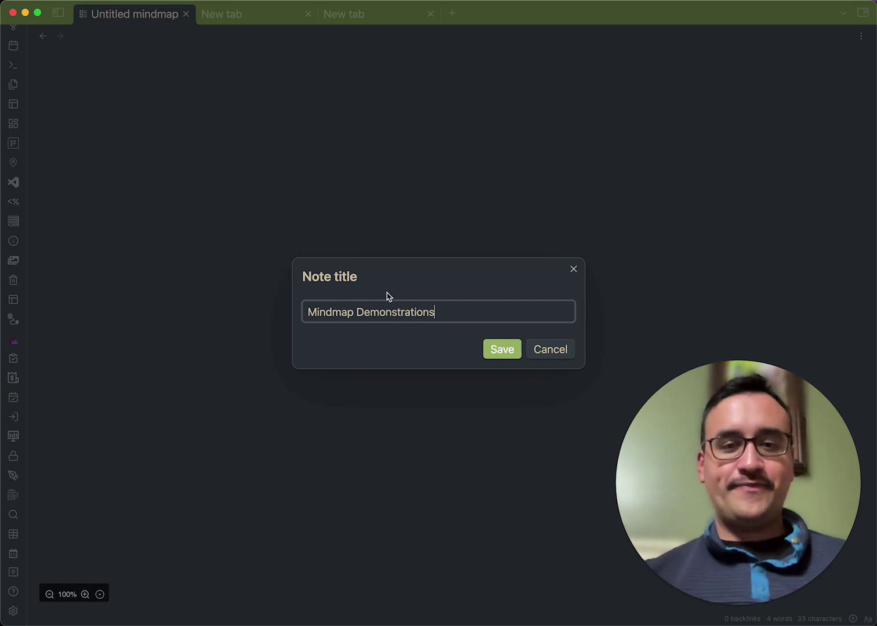
pyautogui.click(494, 353)
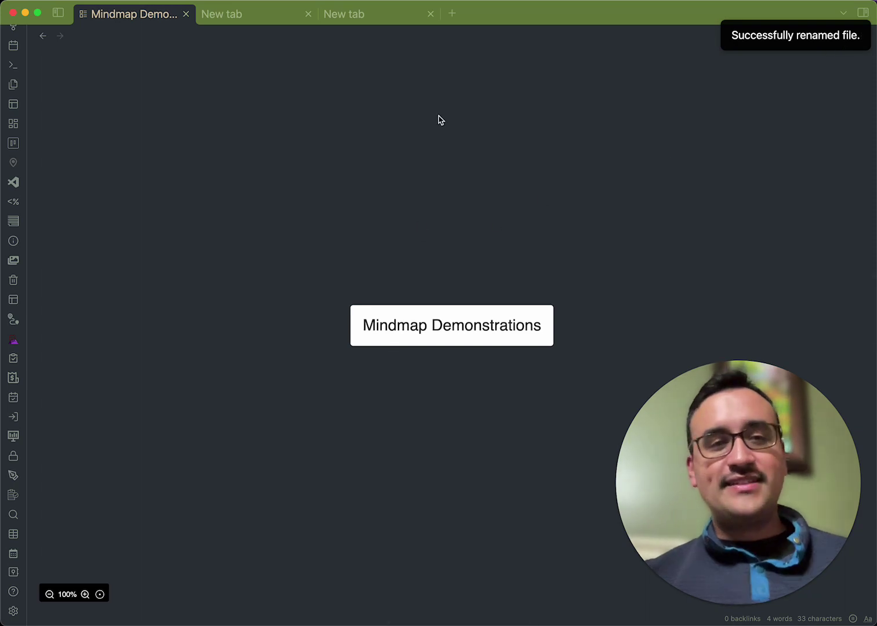
# Select and copy the mind-mapping note's heading and bullets, then return to Mindmap Demonstrations.
pyautogui.click(264, 20)
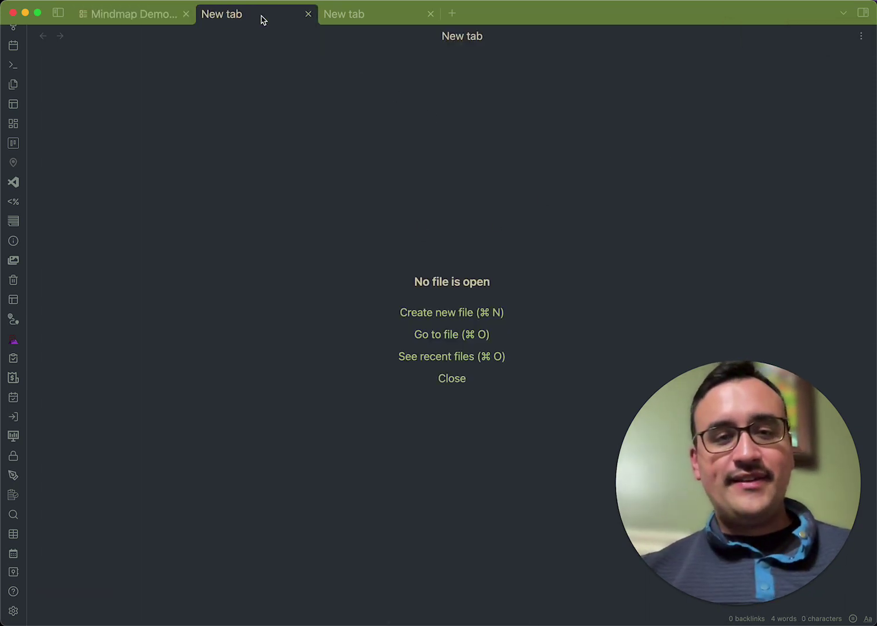
pyautogui.click(112, 12)
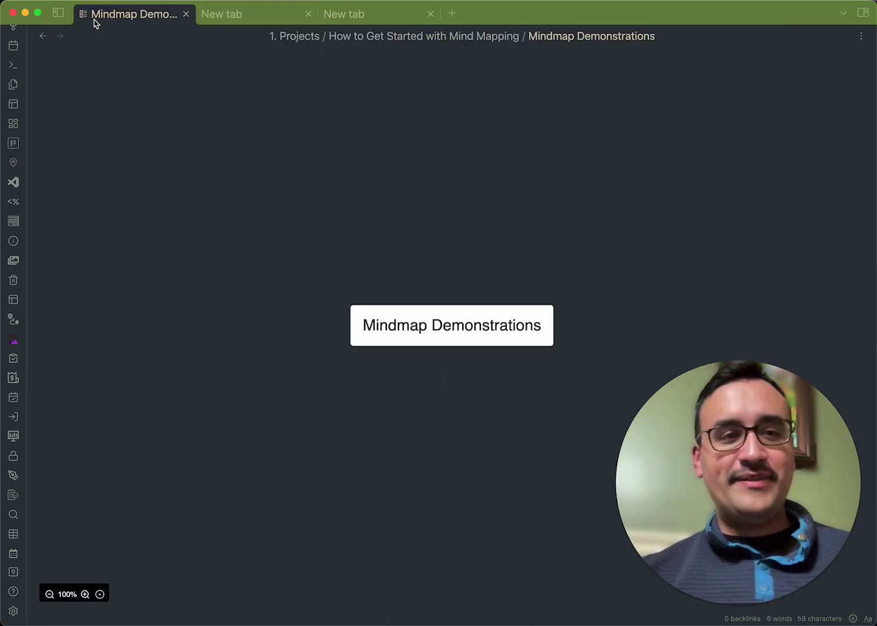
pyautogui.click(44, 38)
pyautogui.moveTo(411, 288); pyautogui.dragTo(244, 94)
pyautogui.press('super+c')
pyautogui.click(62, 36)
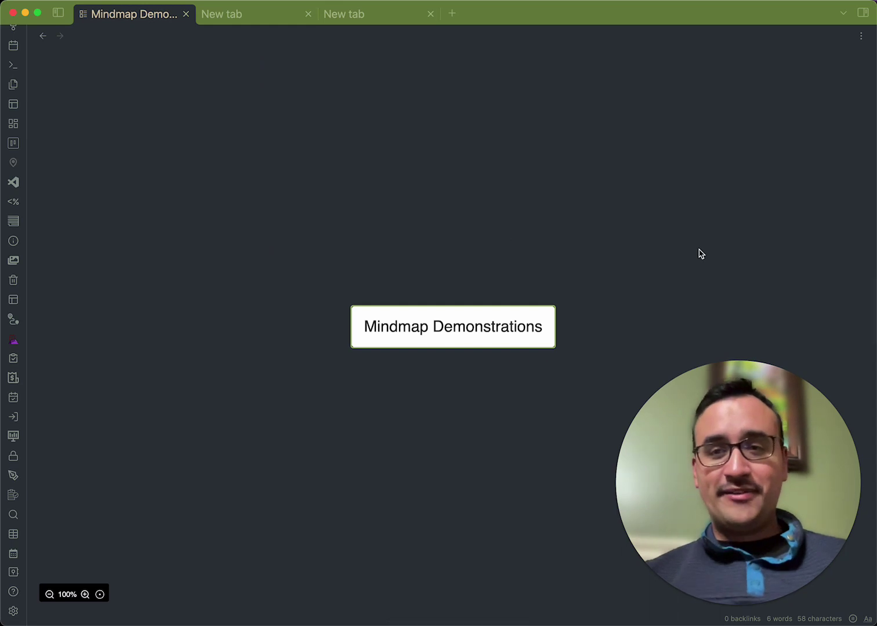
pyautogui.click(860, 36)
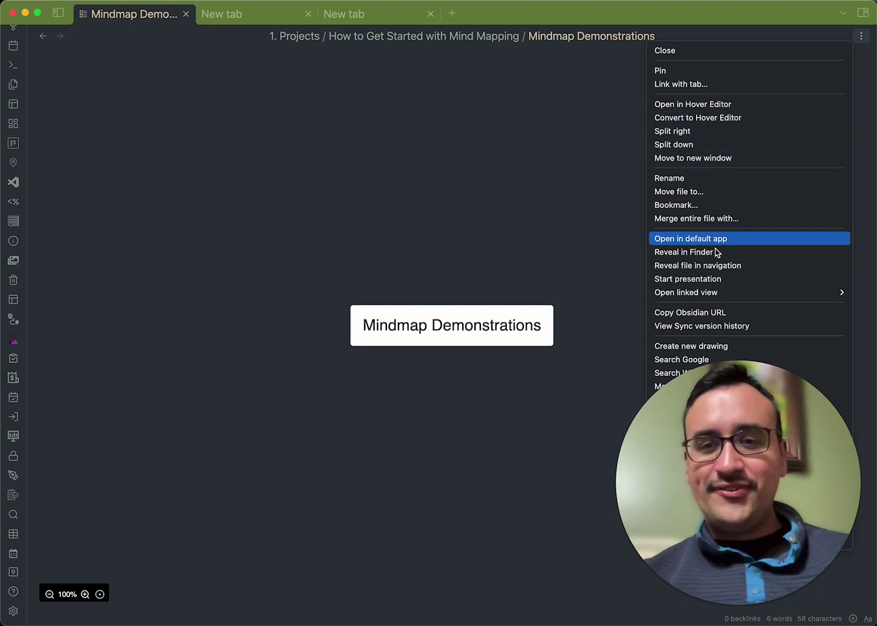
pyautogui.moveTo(727, 495); pyautogui.dragTo(112, 471)
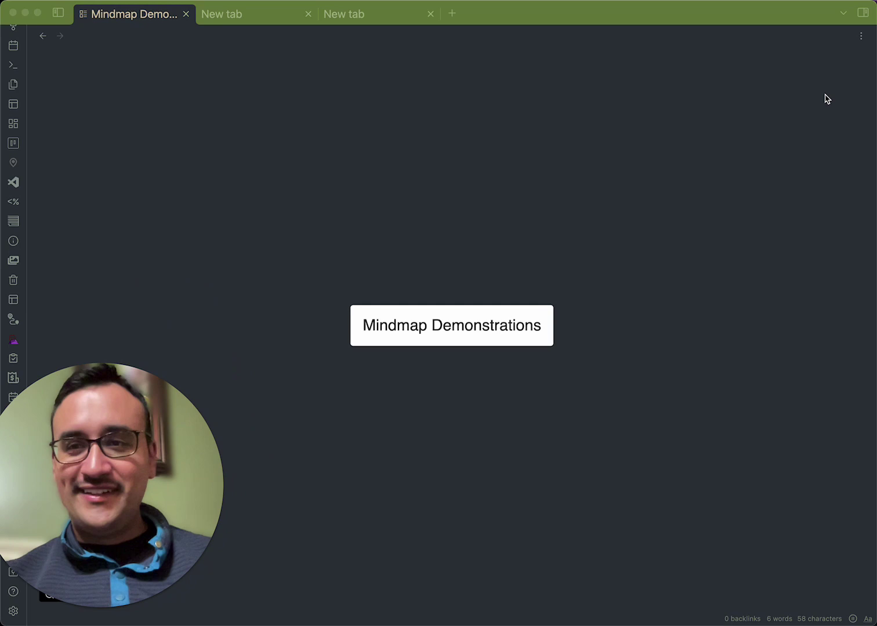
# Open Mindmap Demonstrations as markdown and paste the heading and five bullets under its title.
pyautogui.click(861, 36)
pyautogui.click(861, 36)
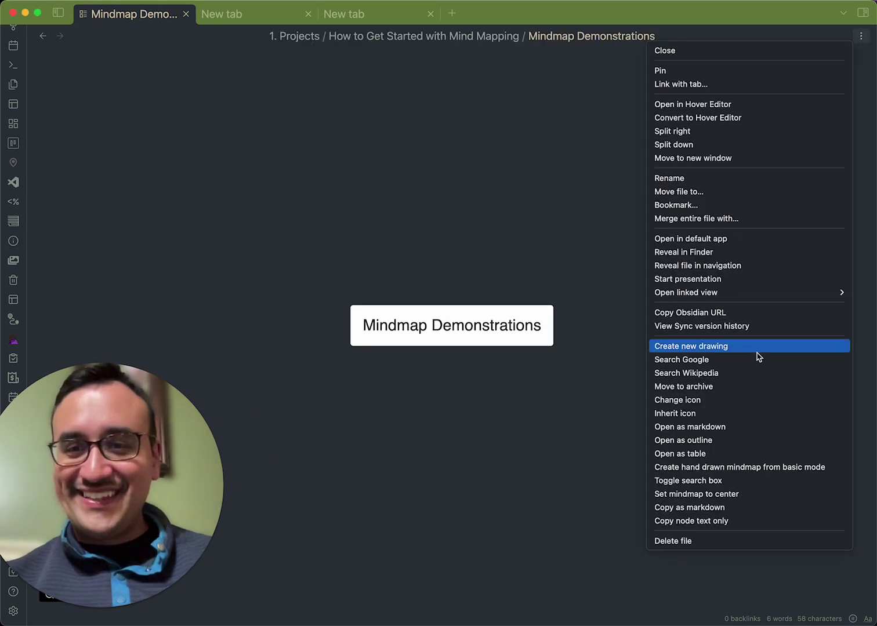
pyautogui.click(711, 426)
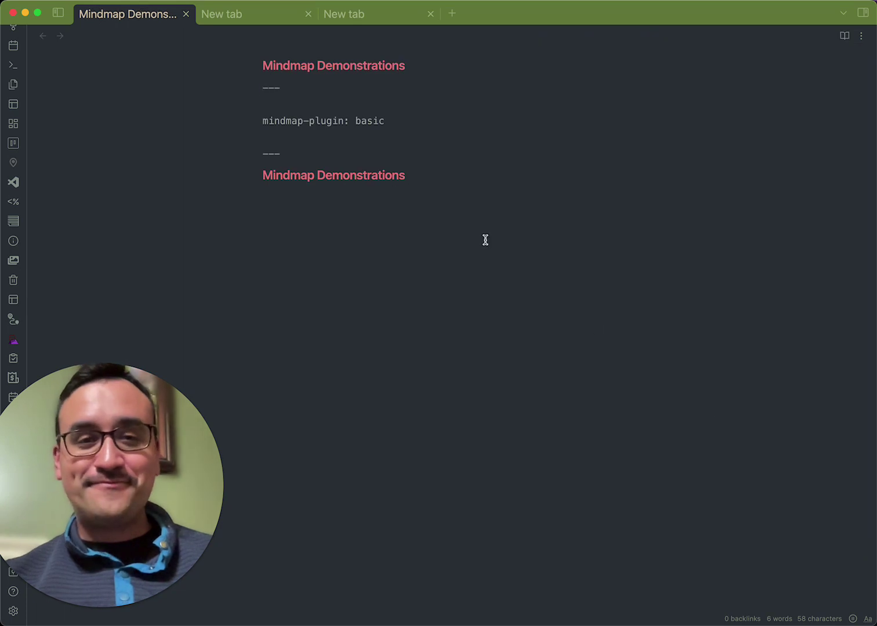
pyautogui.press('super+v')
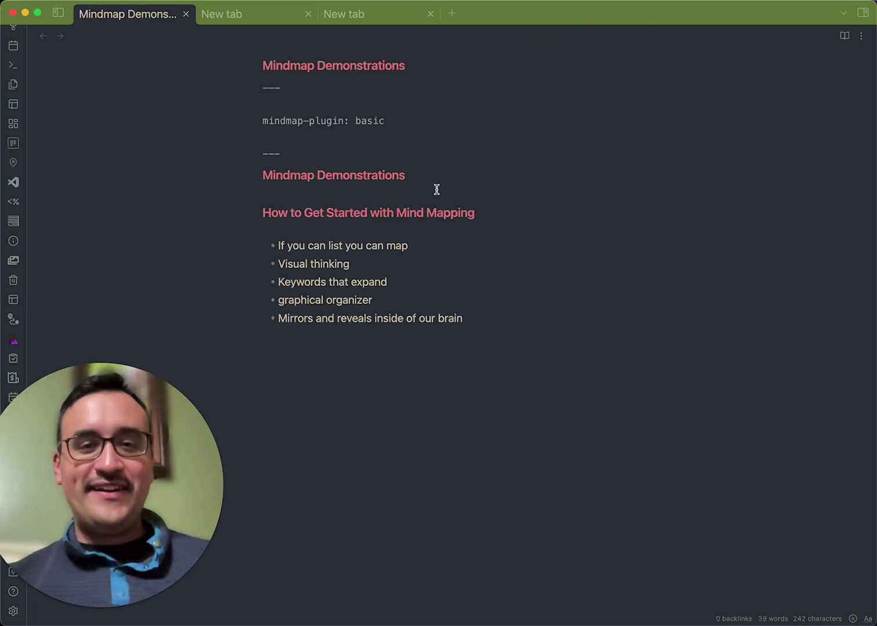
pyautogui.click(435, 187)
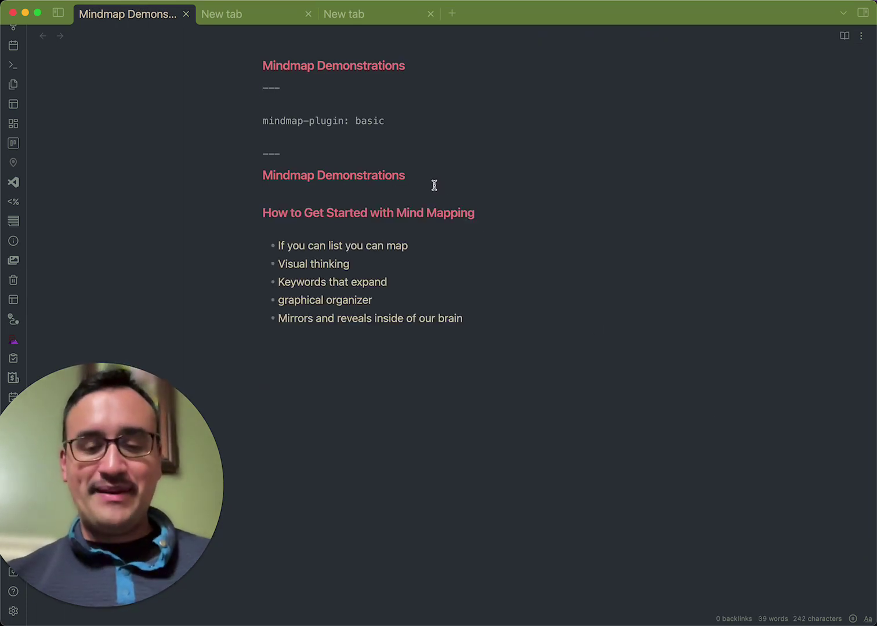
pyautogui.click(861, 36)
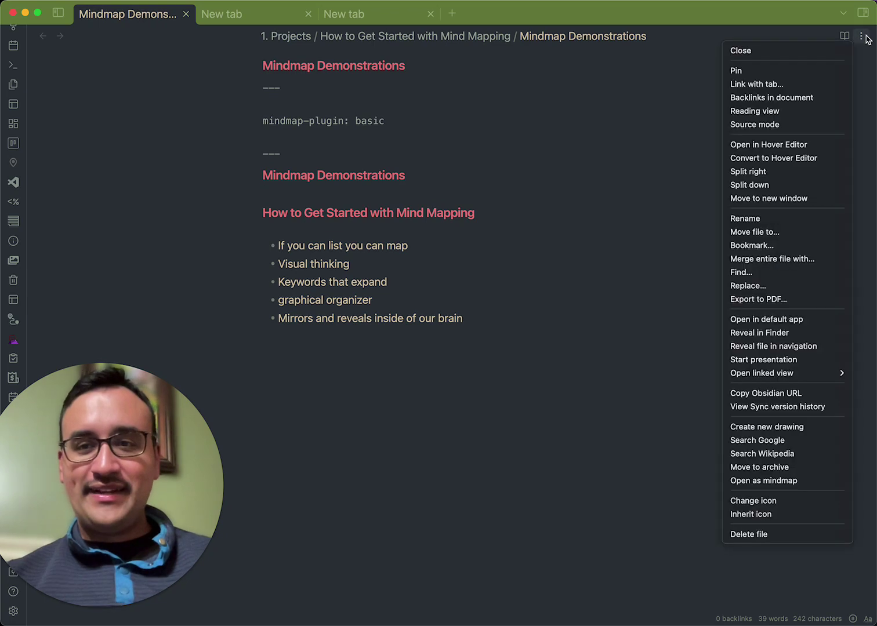
pyautogui.click(409, 100)
# Split the Mindmap Demonstrations note into a second pane on the right.
pyautogui.rightClick(123, 17)
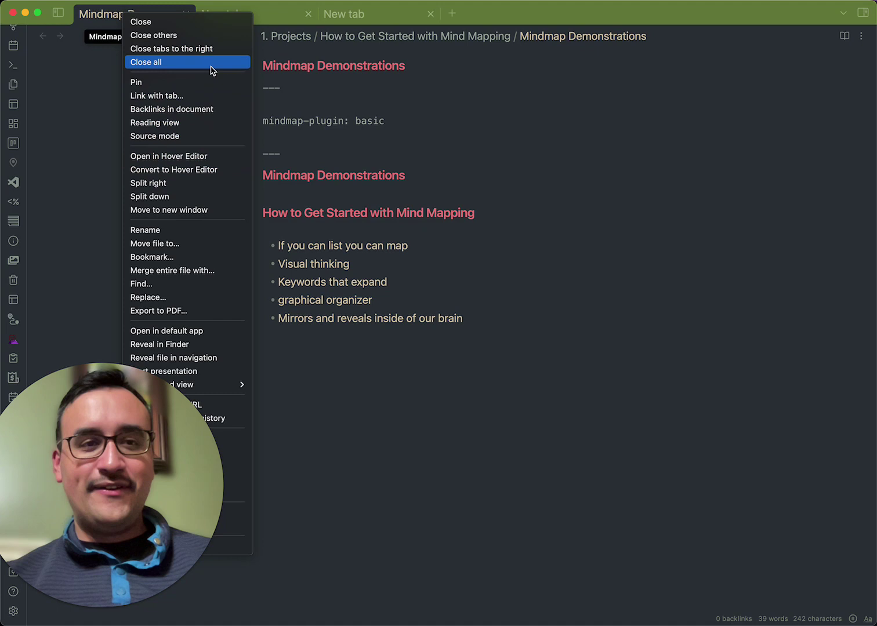
pyautogui.click(203, 184)
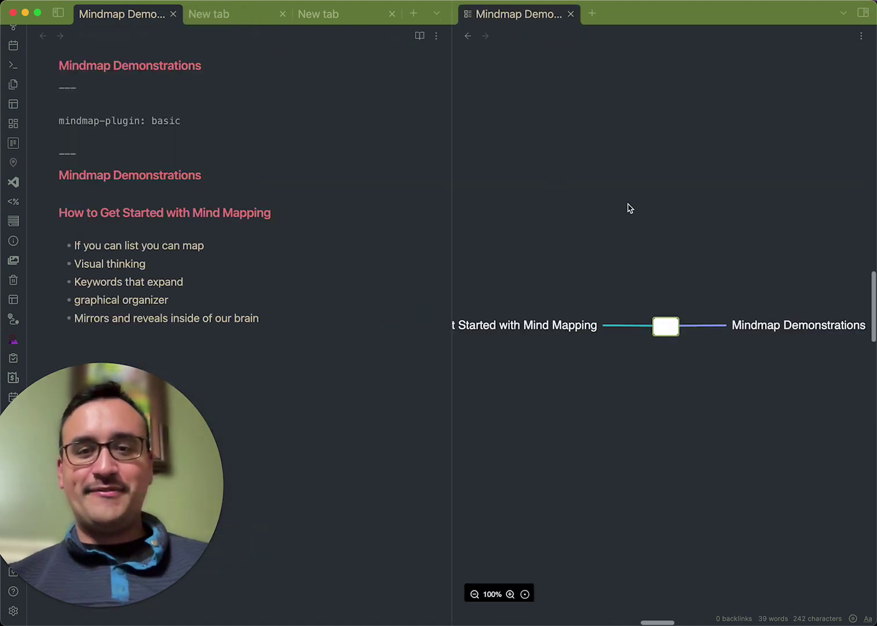
pyautogui.scroll(-2, 667, 234)
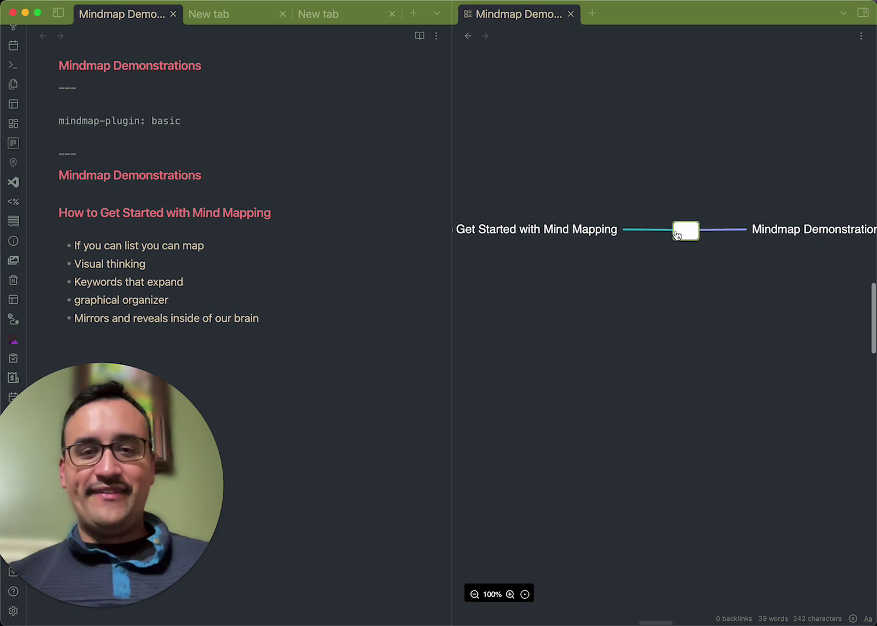
pyautogui.hscroll(-3, 638, 232)
pyautogui.hscroll(-2, 631, 231)
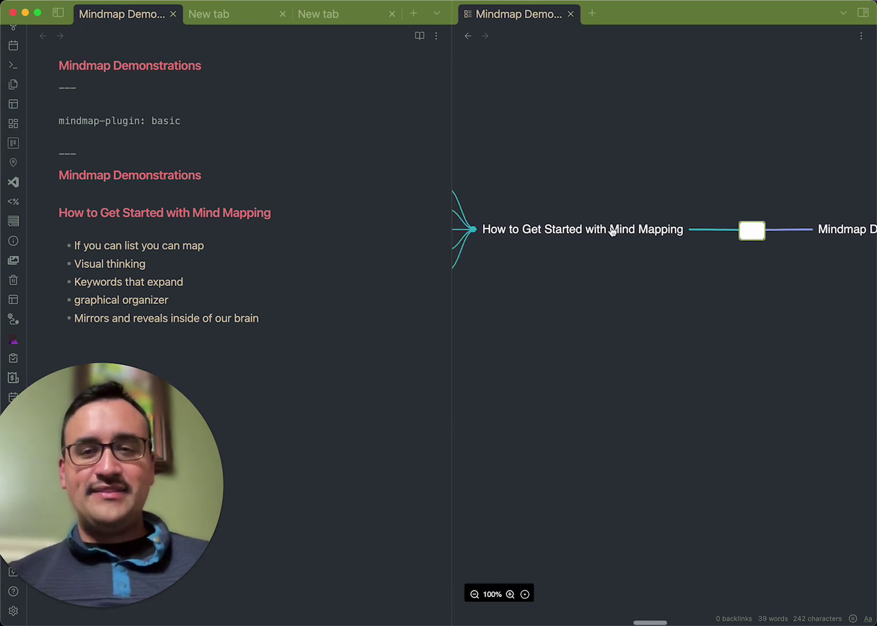
# Add a second # so 'How to Get Started with Mind Mapping' becomes a level-2 heading.
pyautogui.click(184, 177)
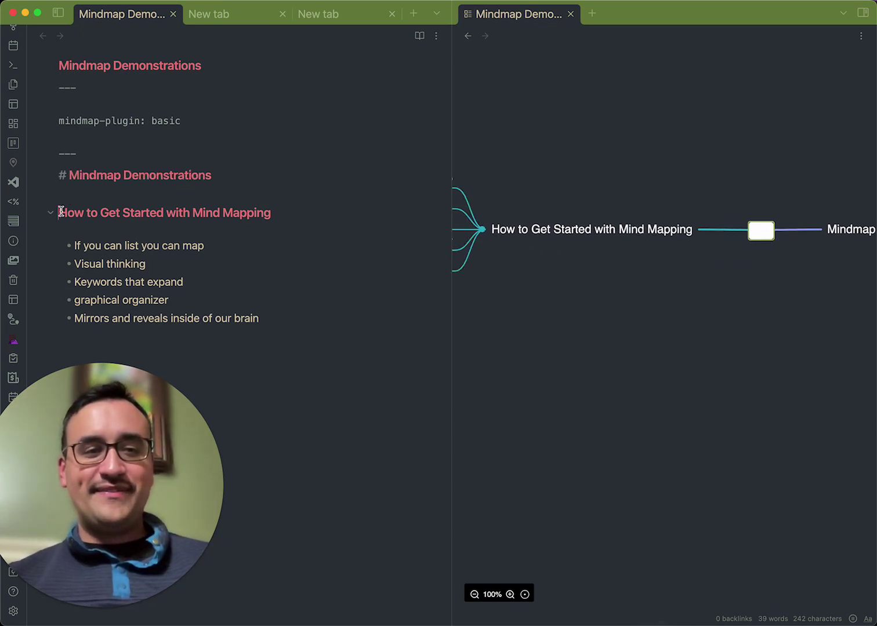
pyautogui.click(61, 211)
pyautogui.write('##')
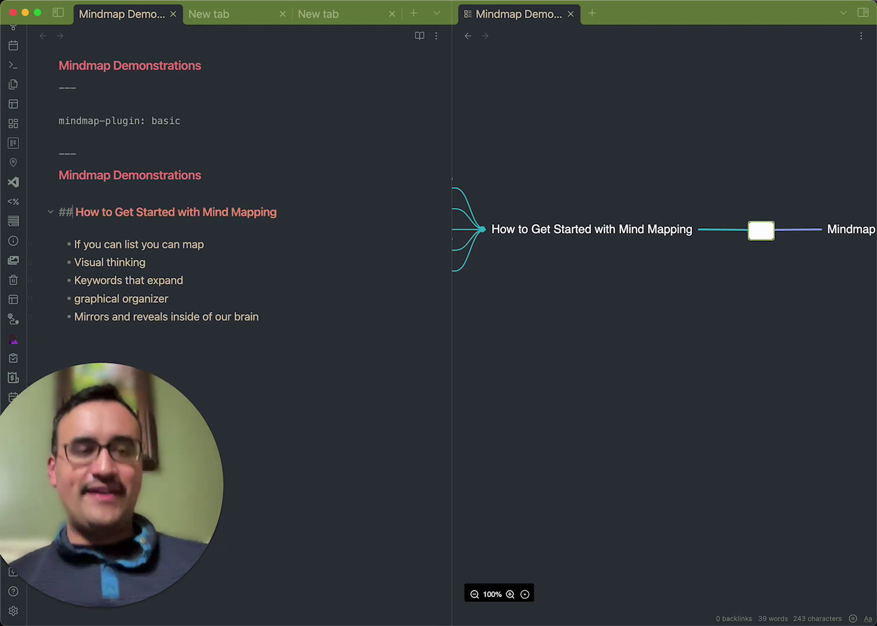
pyautogui.click(202, 246)
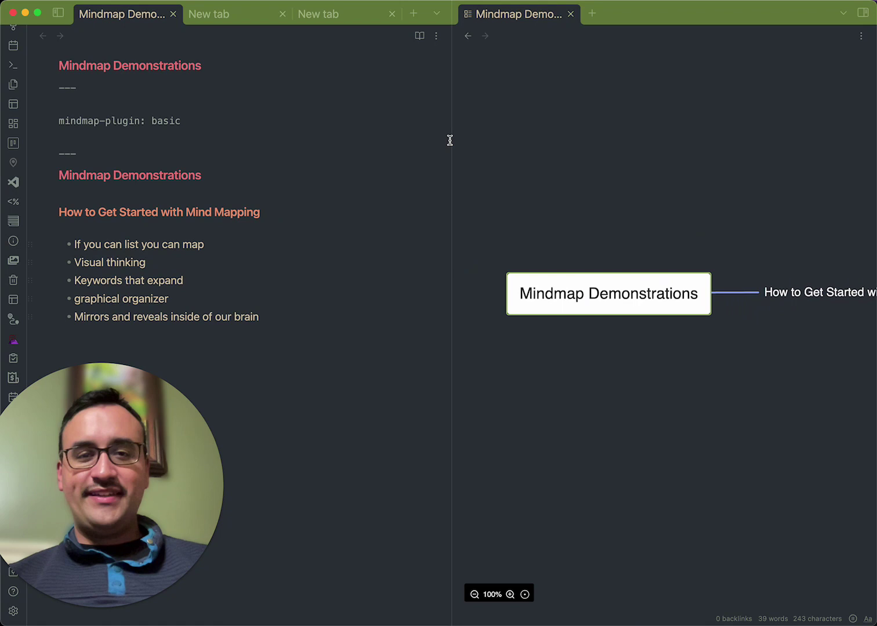
# Widen the mindmap pane and delete the blank line under the ## heading.
pyautogui.moveTo(451, 140); pyautogui.dragTo(371, 136)
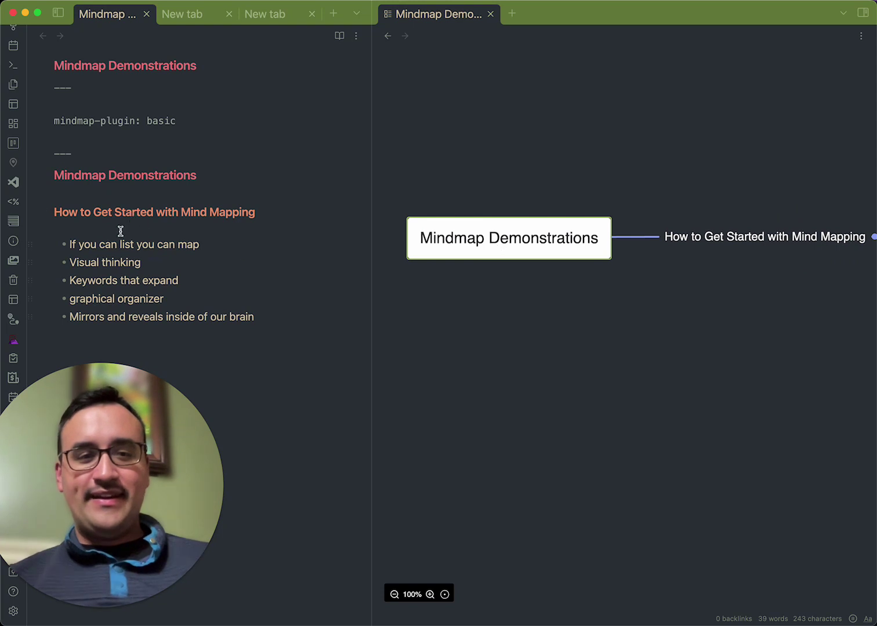
pyautogui.press('BackSpace')
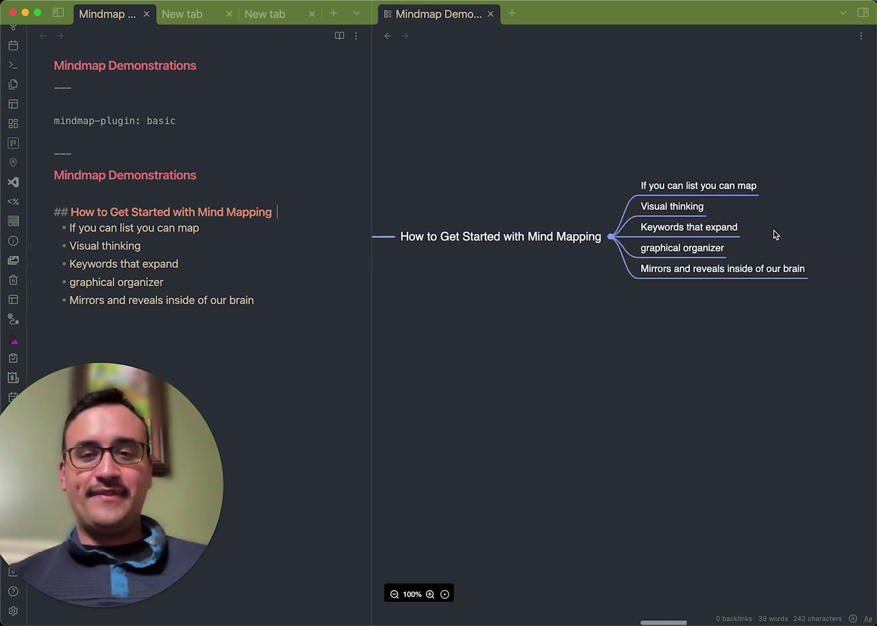
pyautogui.click(524, 243)
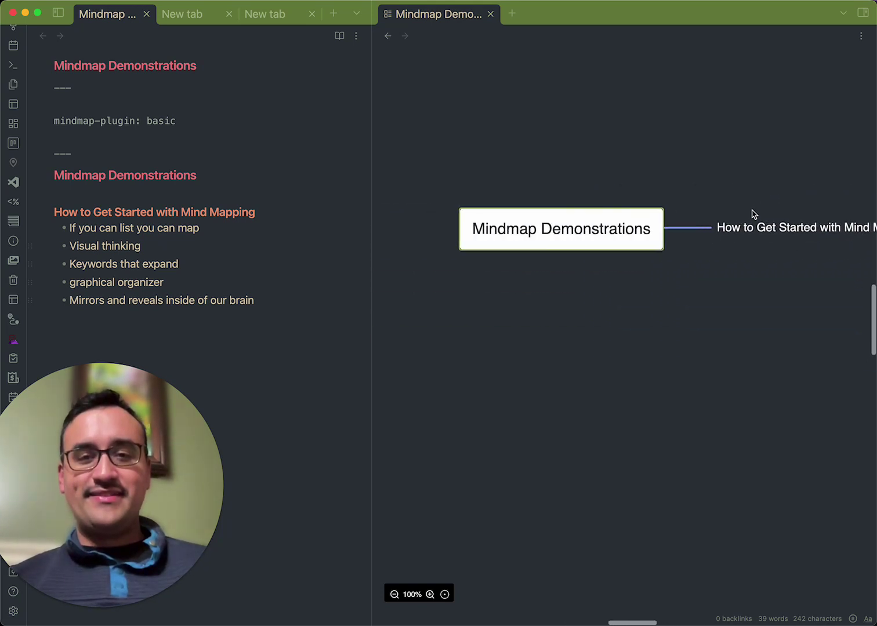
# Add root branches Visual cues, Central Nodes and Keywords to Mindmap Demonstrations.
pyautogui.click(581, 220)
pyautogui.press('Tab')
pyautogui.write('Visual k')
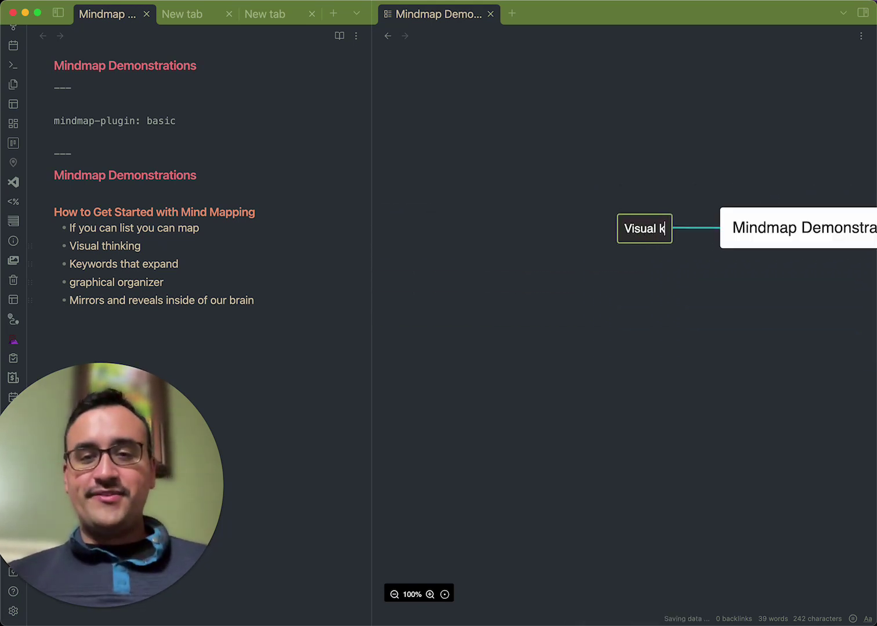
pyautogui.press('BackSpace')
pyautogui.write('cues')
pyautogui.press('Return')
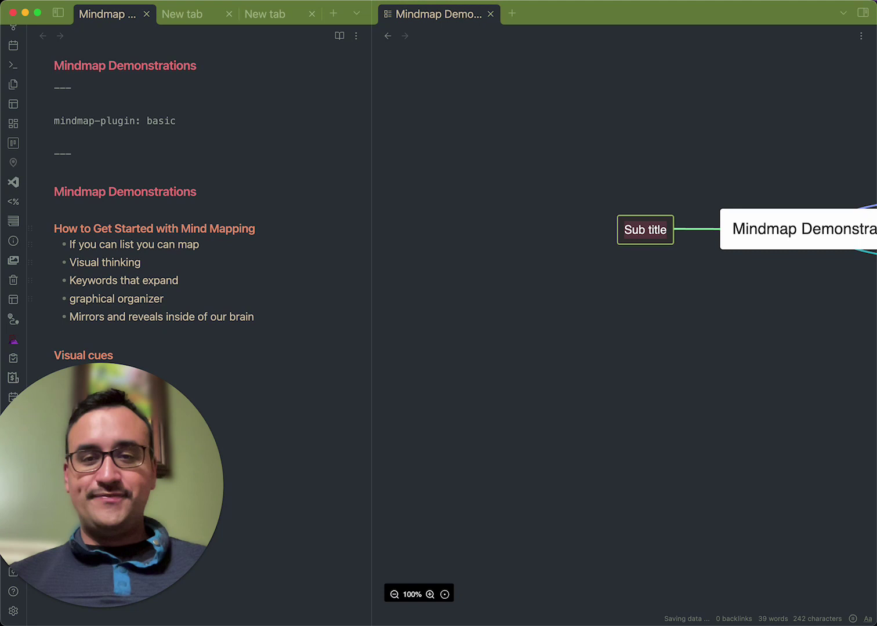
pyautogui.write('Central Nodes')
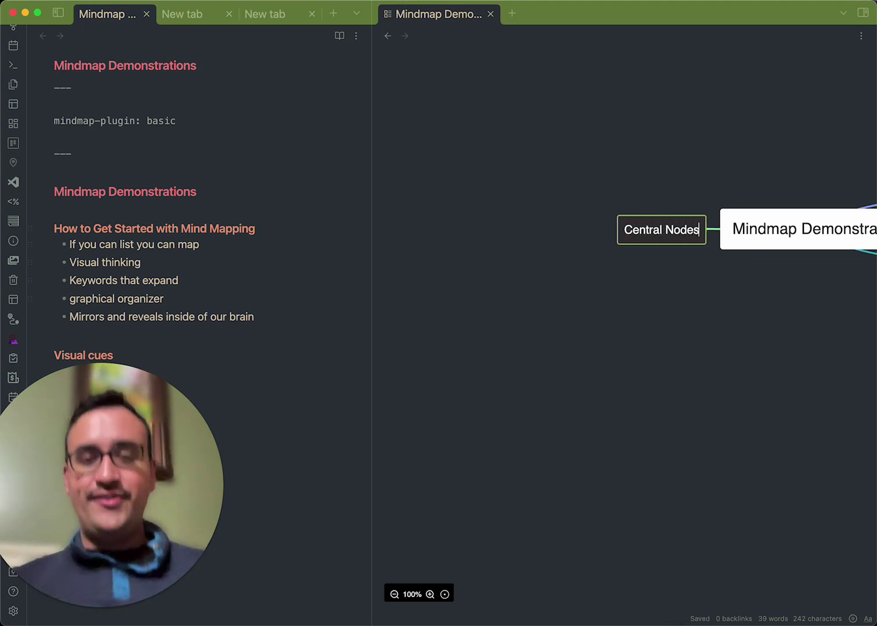
pyautogui.press('Return')
pyautogui.write('Keywords')
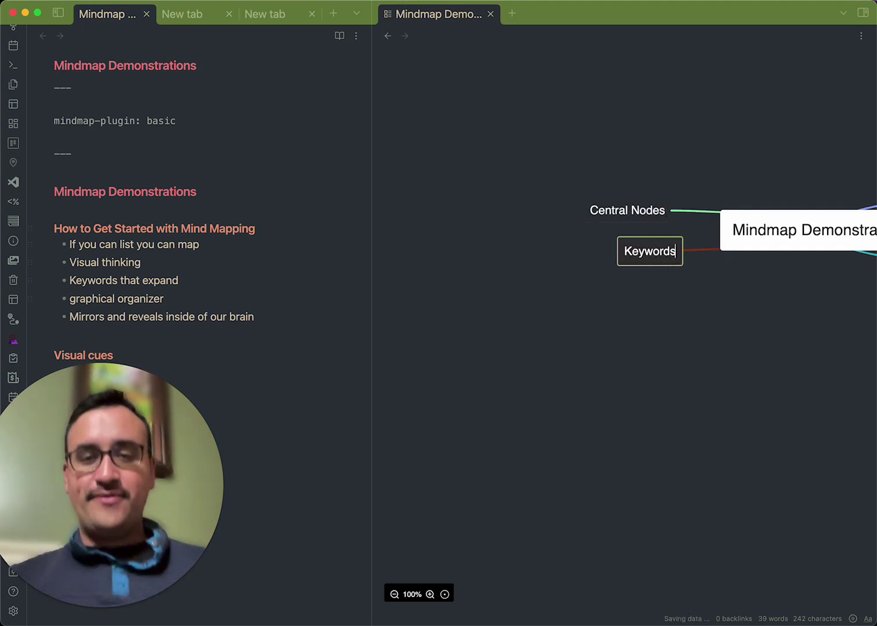
pyautogui.press('Return')
# Add the Intuitive Arranging and Formatting branches to the root node.
pyautogui.write('I')
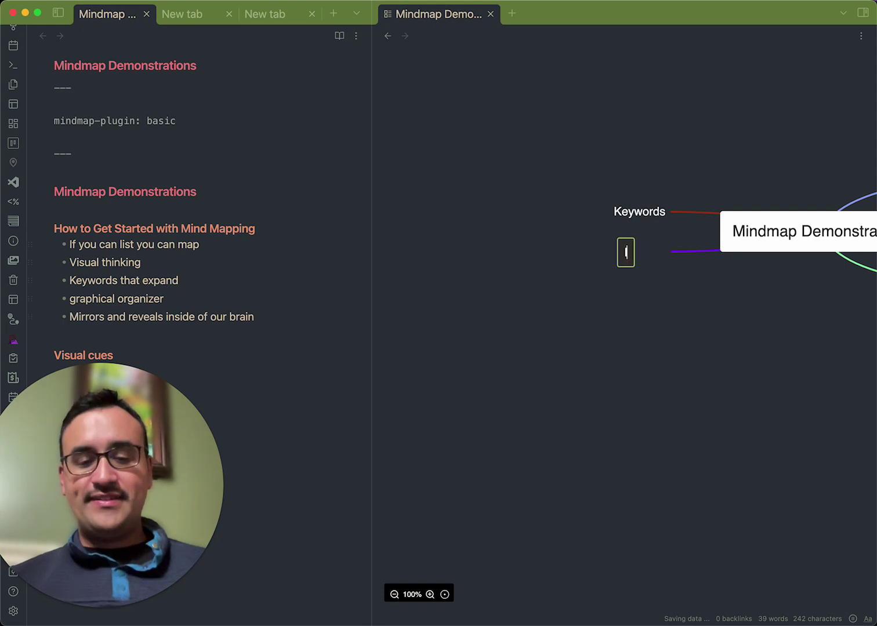
pyautogui.write('ntuitver')
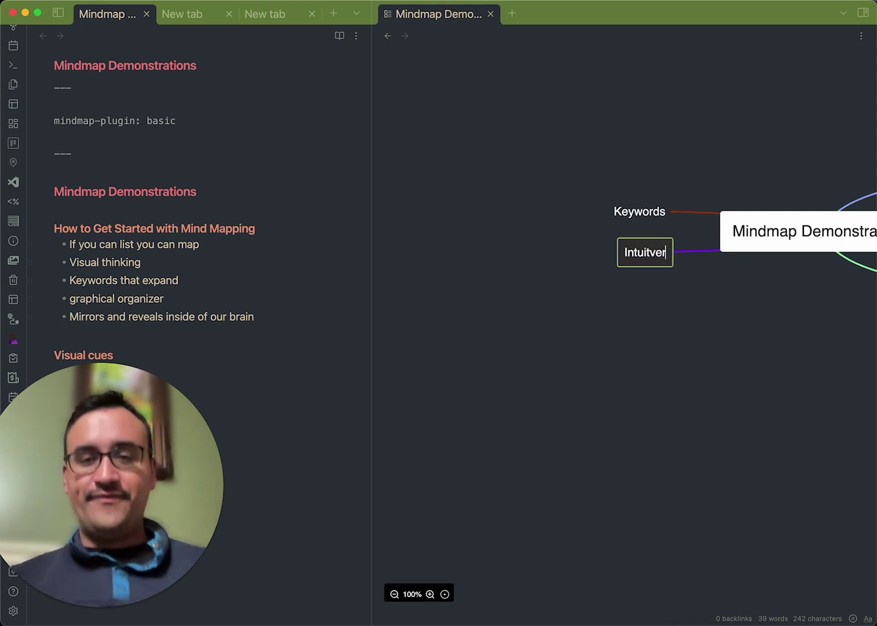
pyautogui.press('BackSpace')
pyautogui.press('BackSpace')
pyautogui.press('BackSpace')
pyautogui.write('ive ')
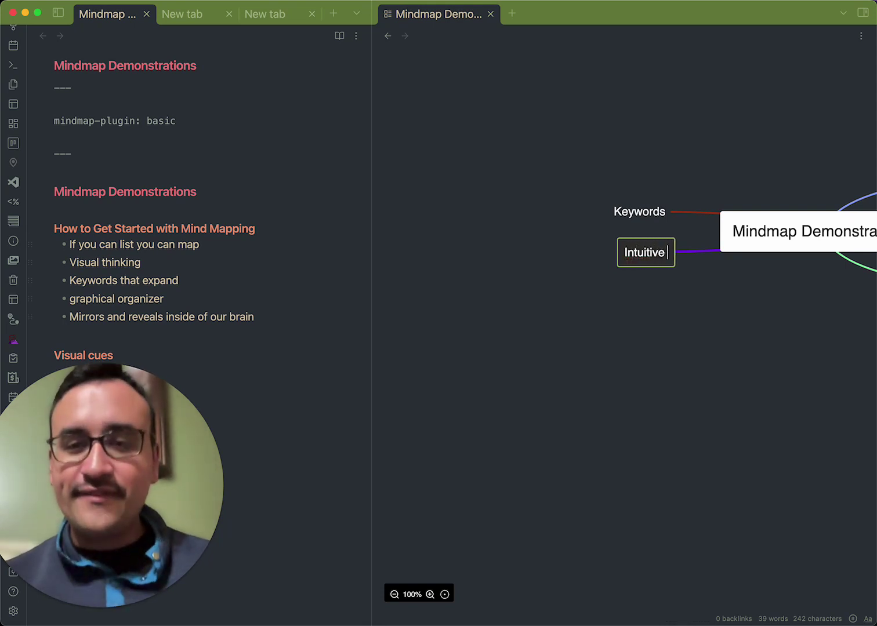
pyautogui.write('Arranging')
pyautogui.click(618, 329)
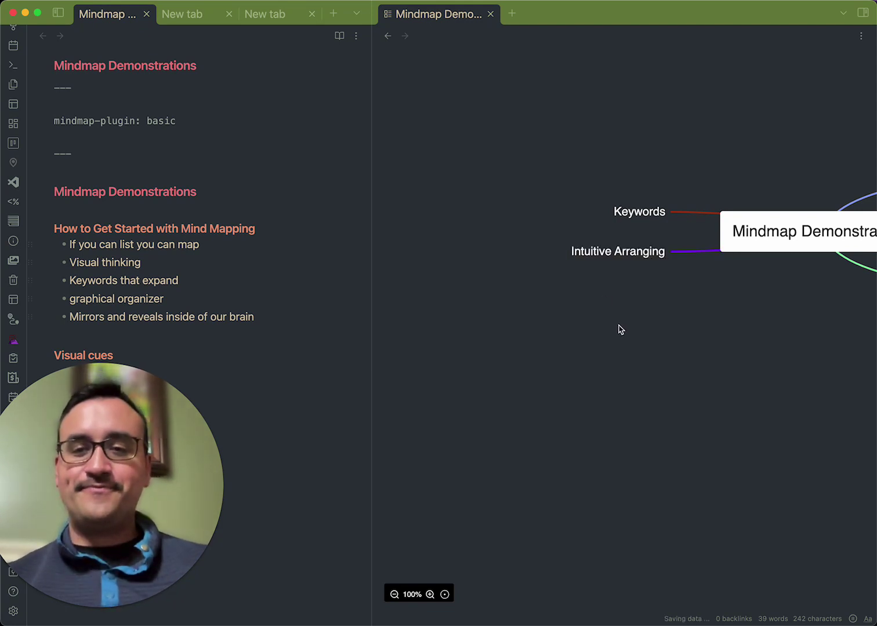
pyautogui.click(584, 231)
pyautogui.press('Tab')
pyautogui.write('Formatting')
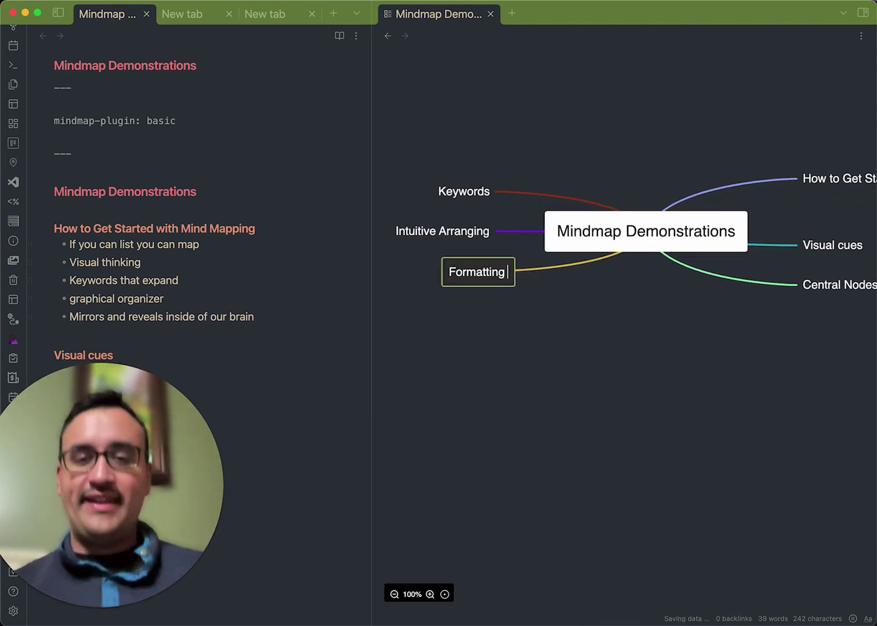
pyautogui.press('Return')
pyautogui.click(489, 292)
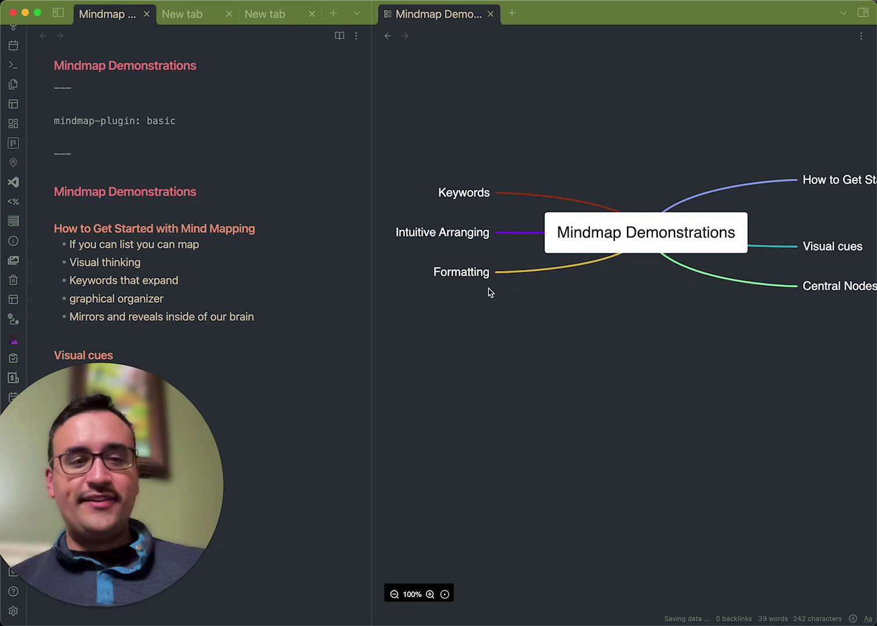
pyautogui.scroll(-2, 133, 266)
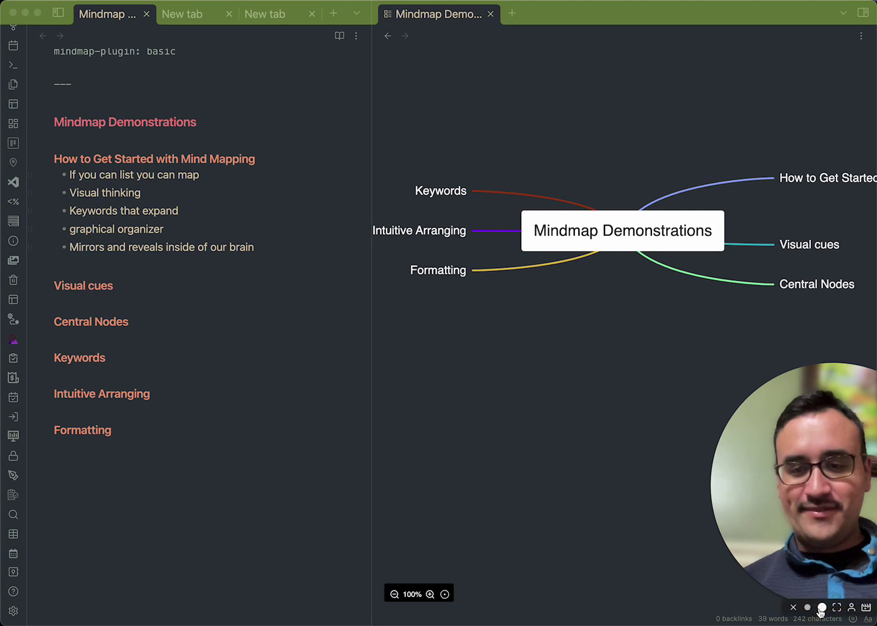
pyautogui.click(809, 608)
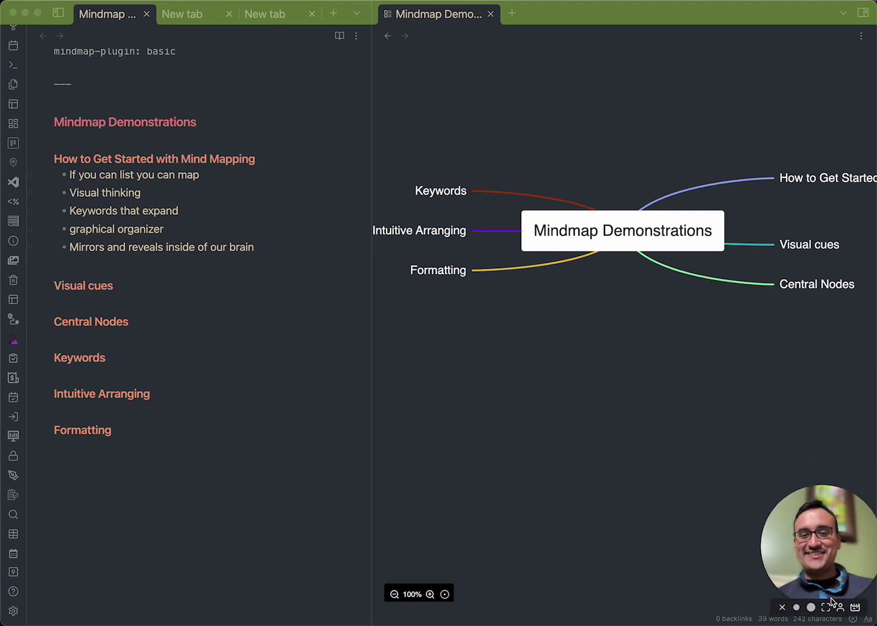
pyautogui.scroll(-3, 703, 336)
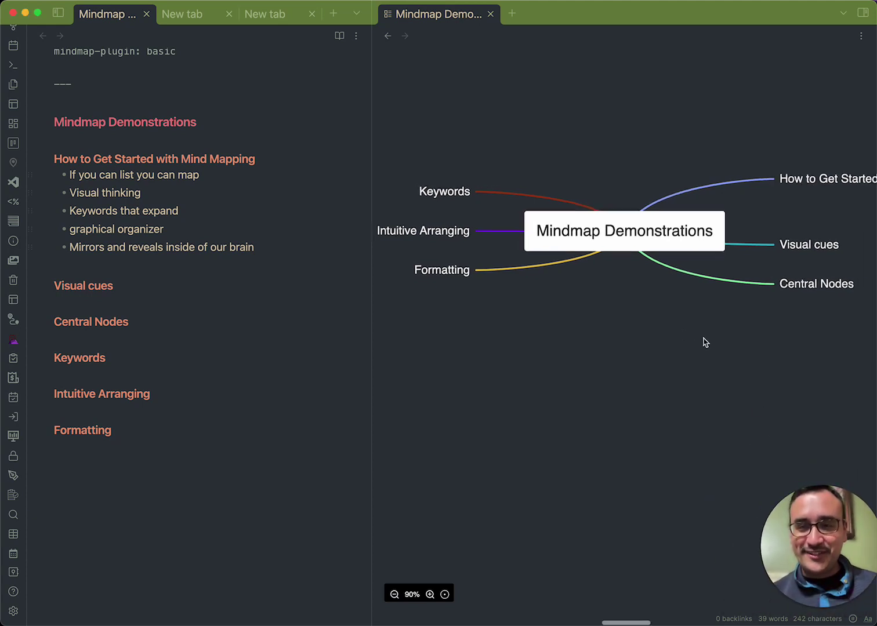
pyautogui.hscroll(5, 704, 342)
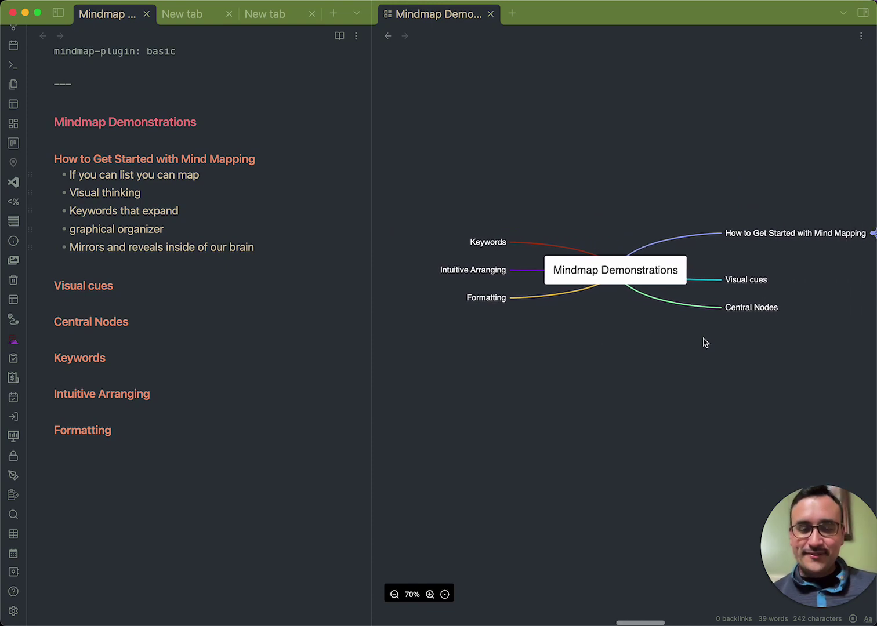
pyautogui.hscroll(5, 638, 325)
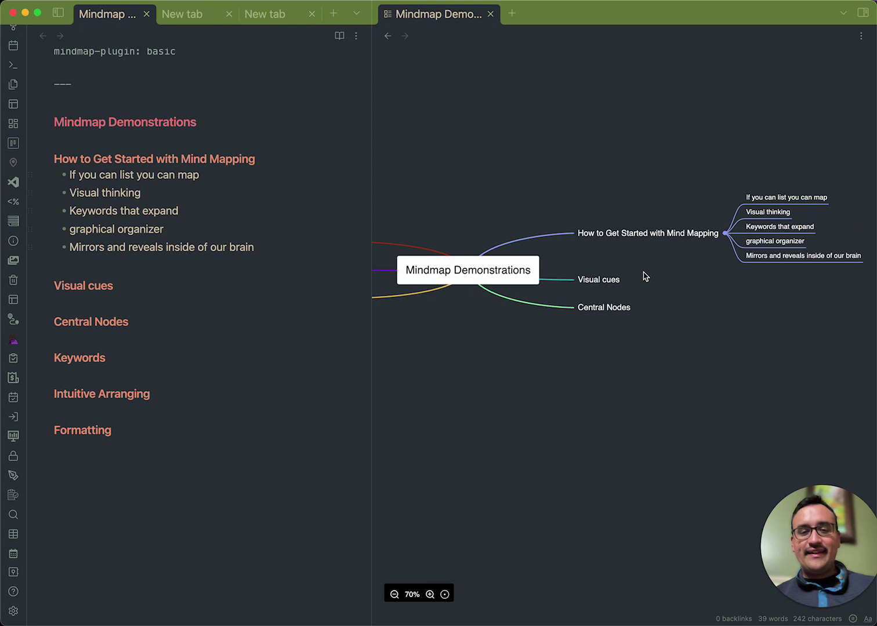
pyautogui.hscroll(-8, 558, 333)
# Under Intuitive Arranging, add Hierarchy with Top down, Side to side and Relationships between units of information.
pyautogui.click(520, 277)
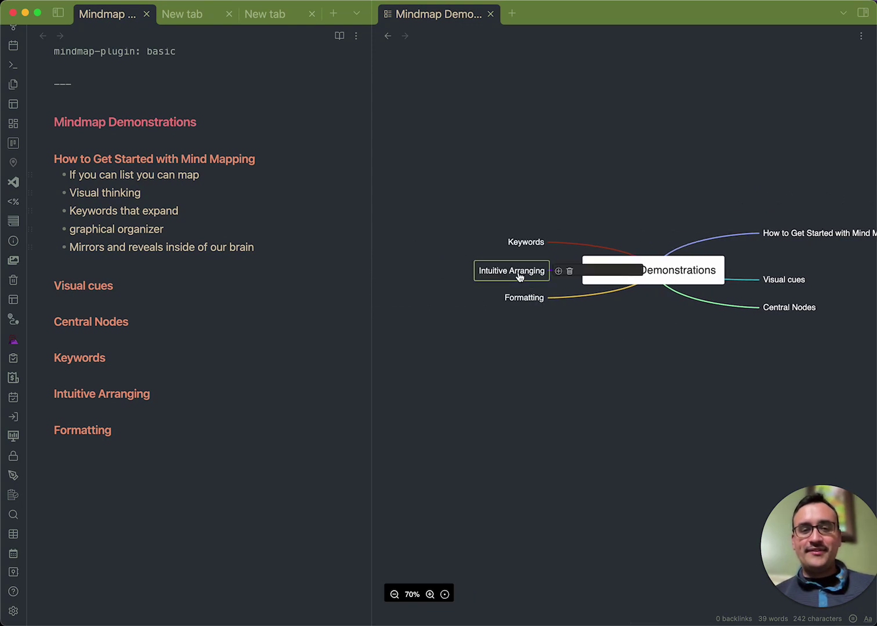
pyautogui.press('Tab')
pyautogui.write('Hierarchic')
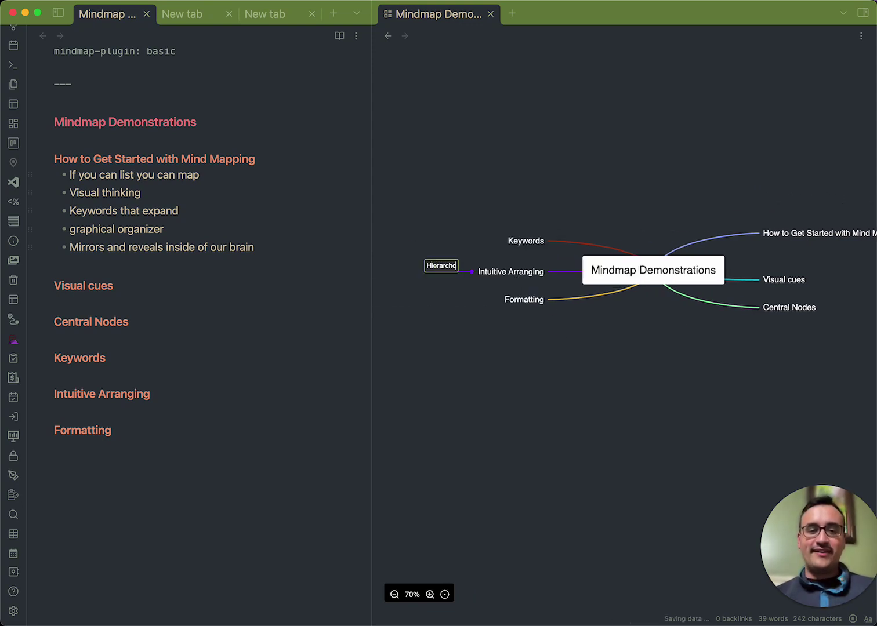
pyautogui.write('y')
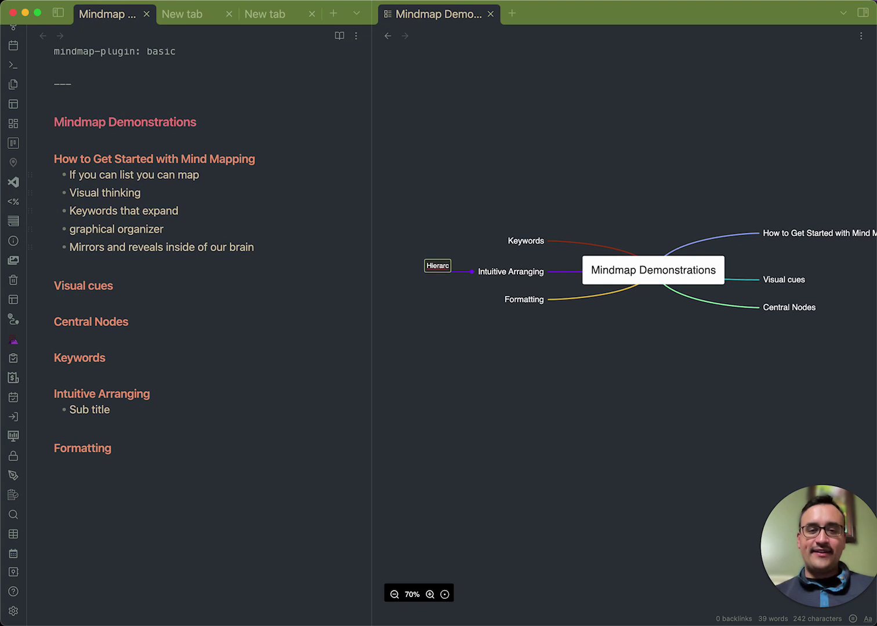
pyautogui.press('Tab')
pyautogui.write('Top down')
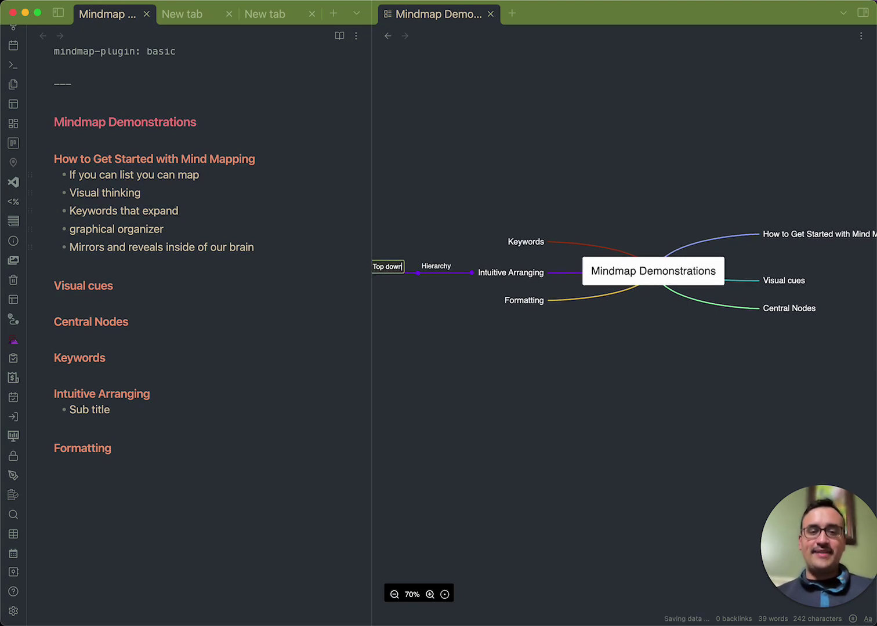
pyautogui.press('Return')
pyautogui.write('Side to si')
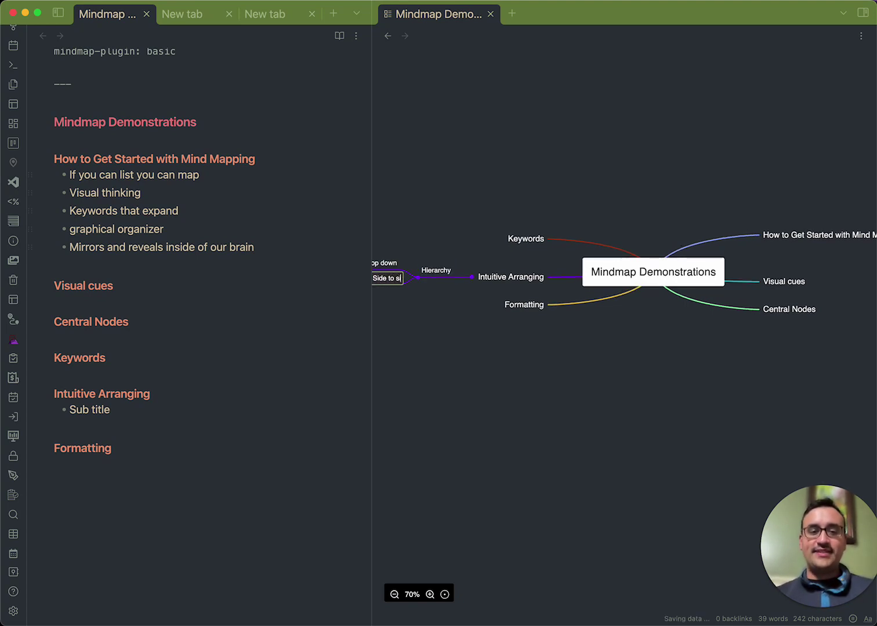
pyautogui.write('de')
pyautogui.press('Return')
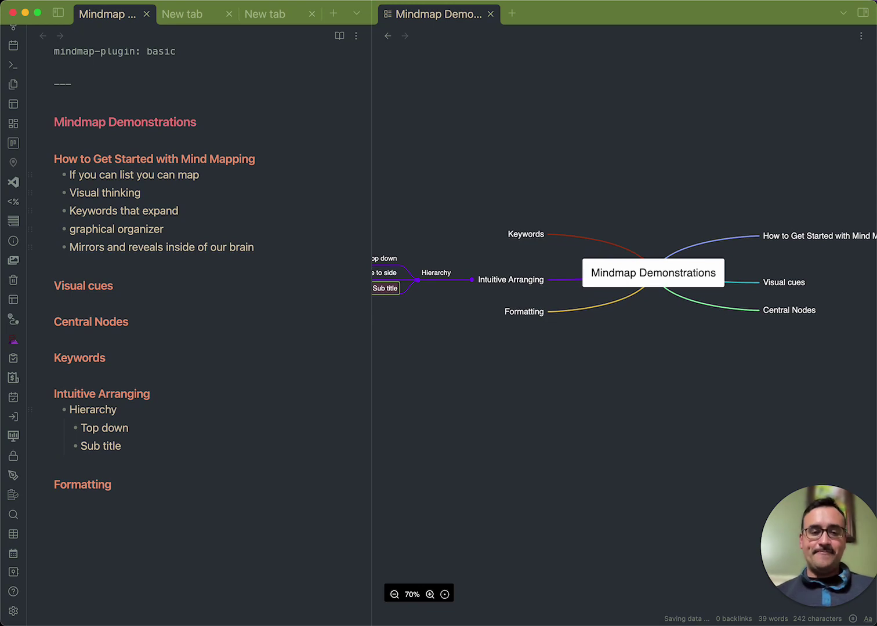
pyautogui.write('Relationships')
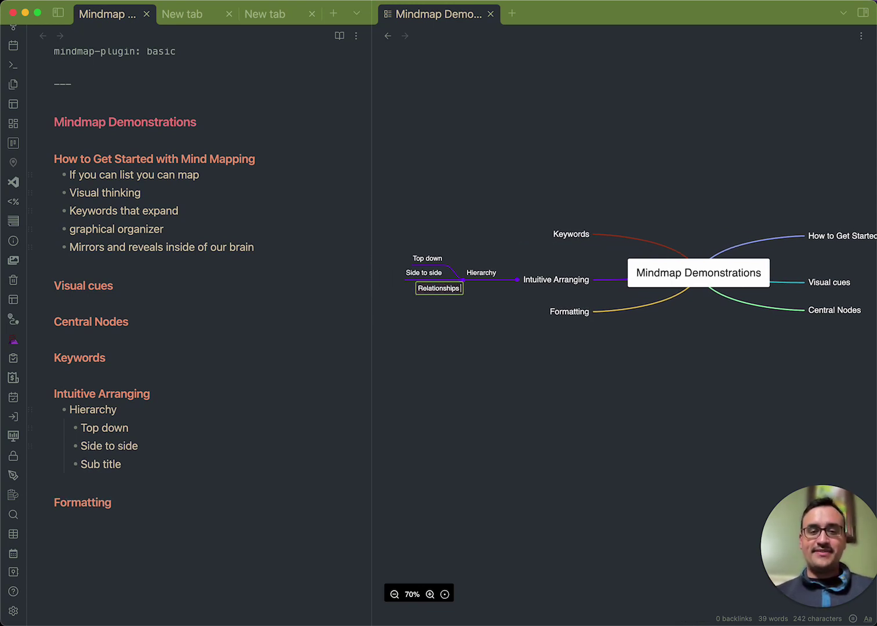
pyautogui.write(' between unites')
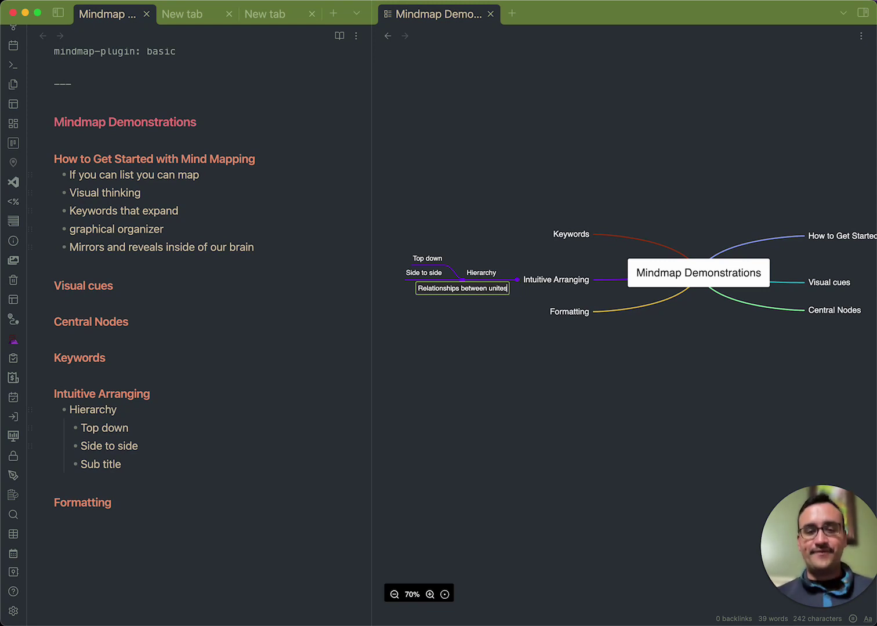
pyautogui.write(' dmation')
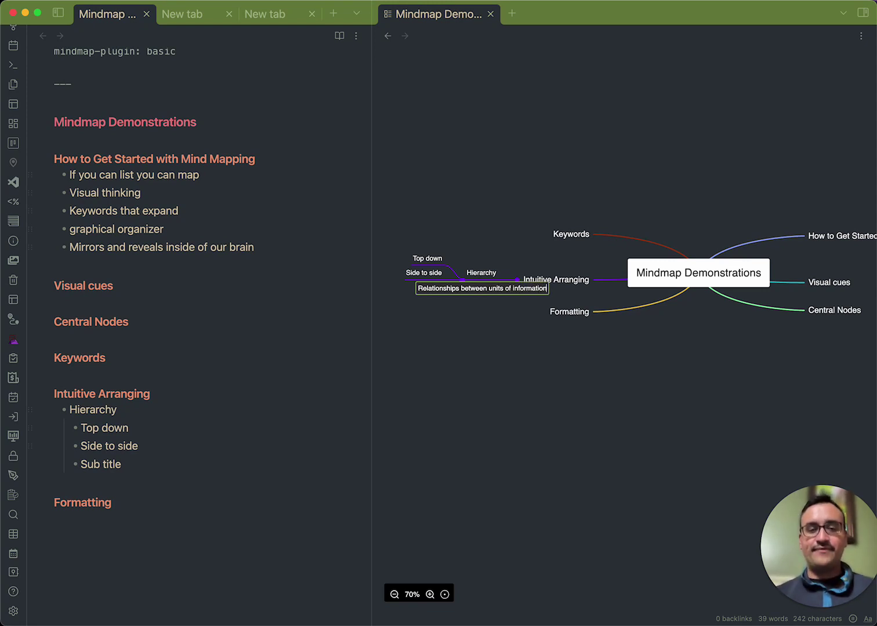
pyautogui.press('Return')
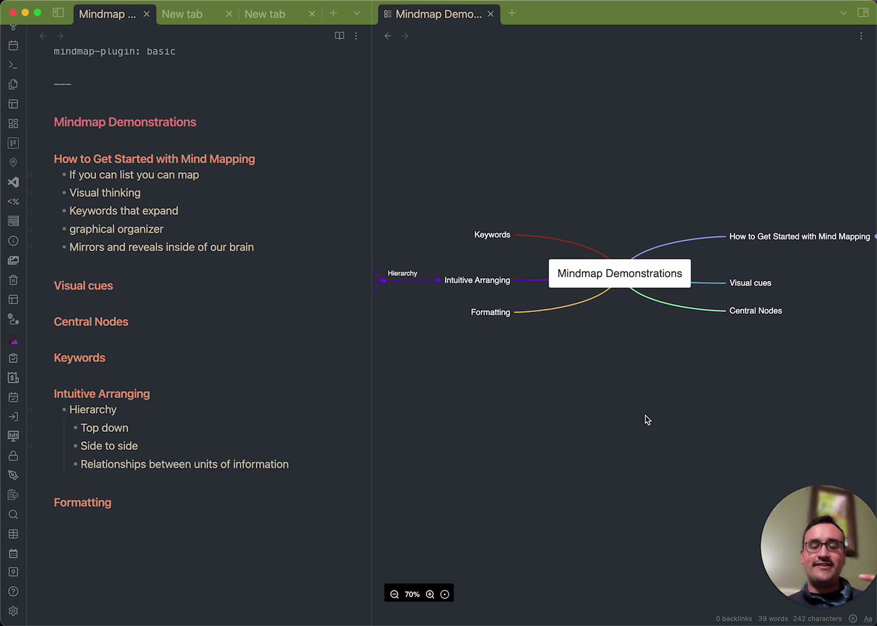
# Add a 'Why do this at all?' branch to the central Mindmap Demonstrations node.
pyautogui.click(603, 286)
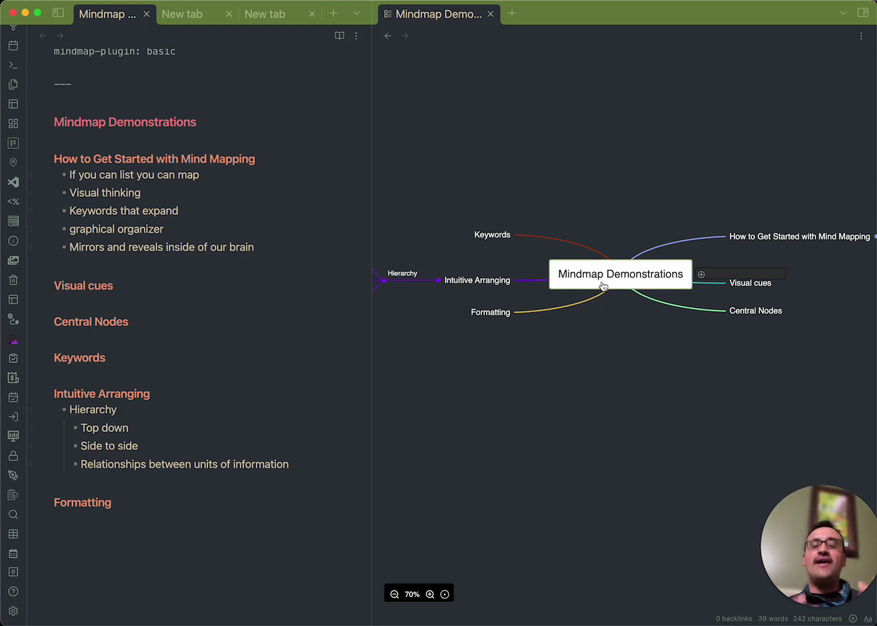
pyautogui.press('Tab')
pyautogui.write('Why do t')
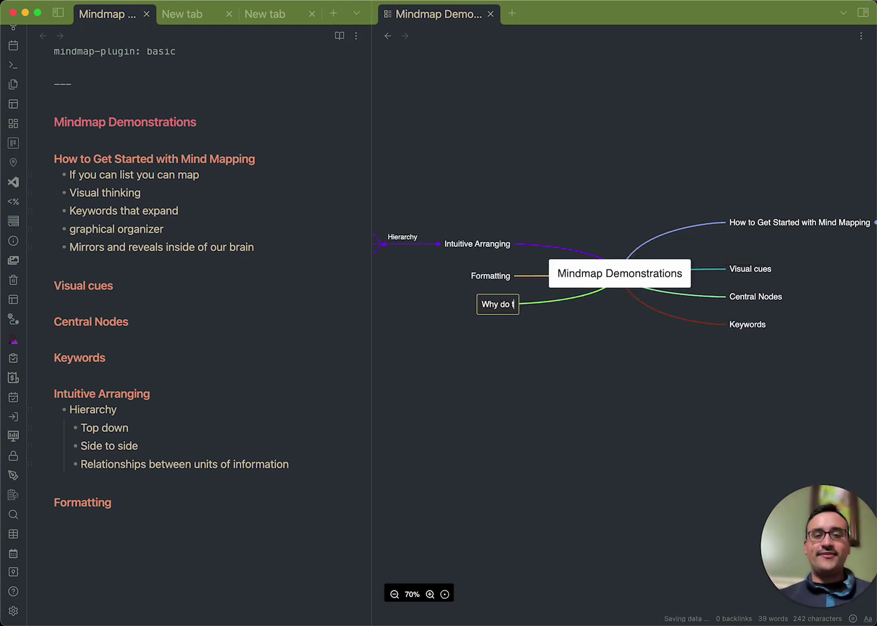
pyautogui.write('his at all?')
# Give it sub-branches 'Felt lost with all the information' and 'You're missing a map'.
pyautogui.press('Tab')
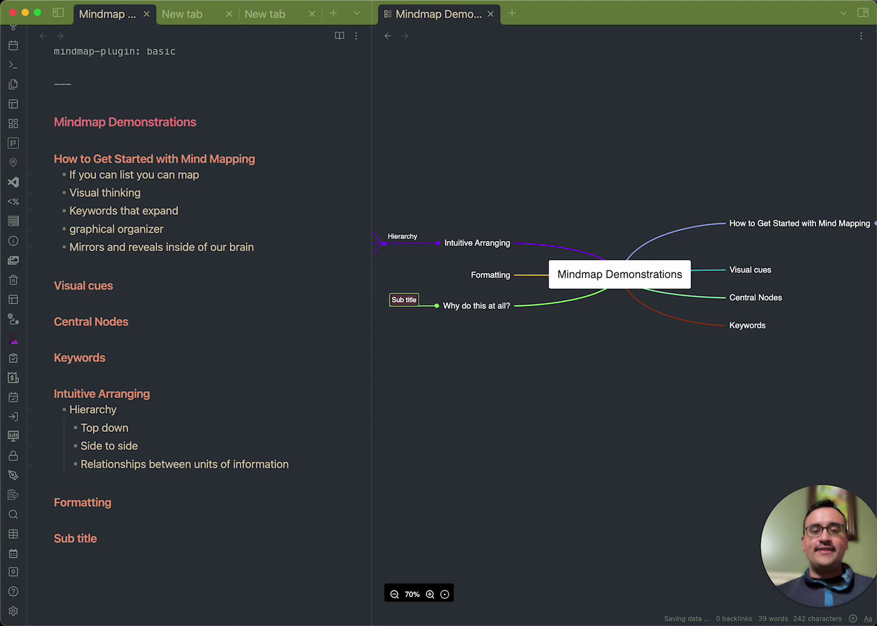
pyautogui.write('Fe')
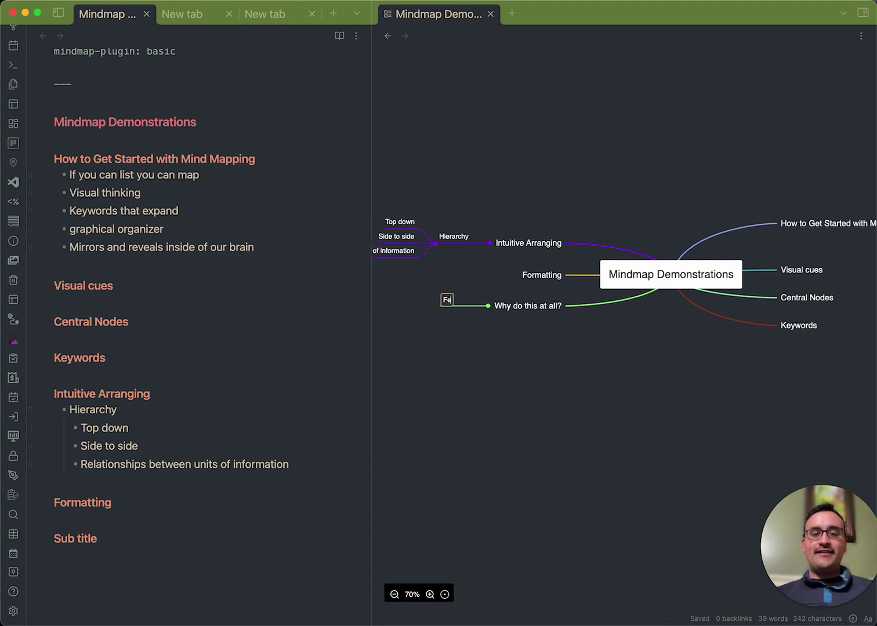
pyautogui.write('lt lost with all the information')
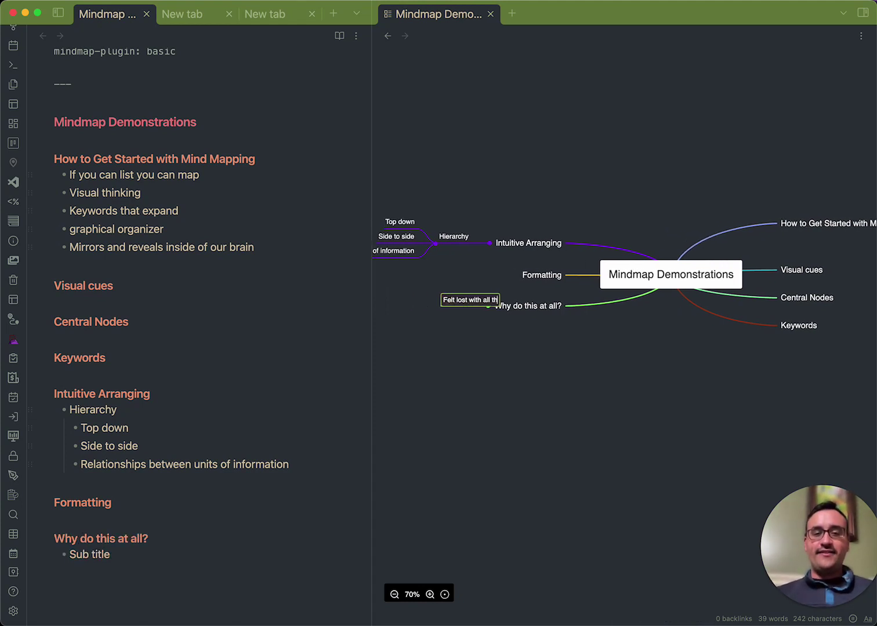
pyautogui.press('Return')
pyautogui.write('Y')
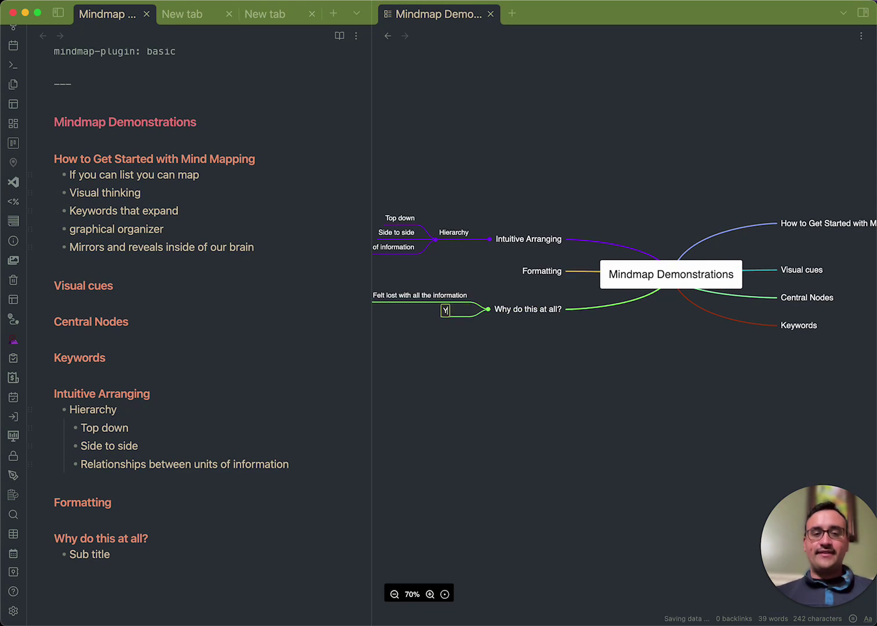
pyautogui.write("ou're missing a map")
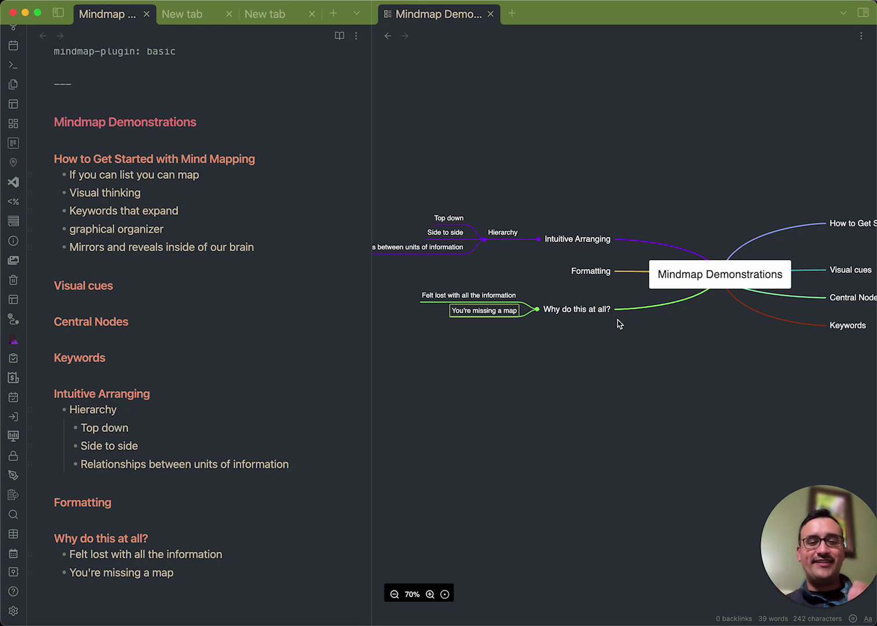
pyautogui.click(578, 310)
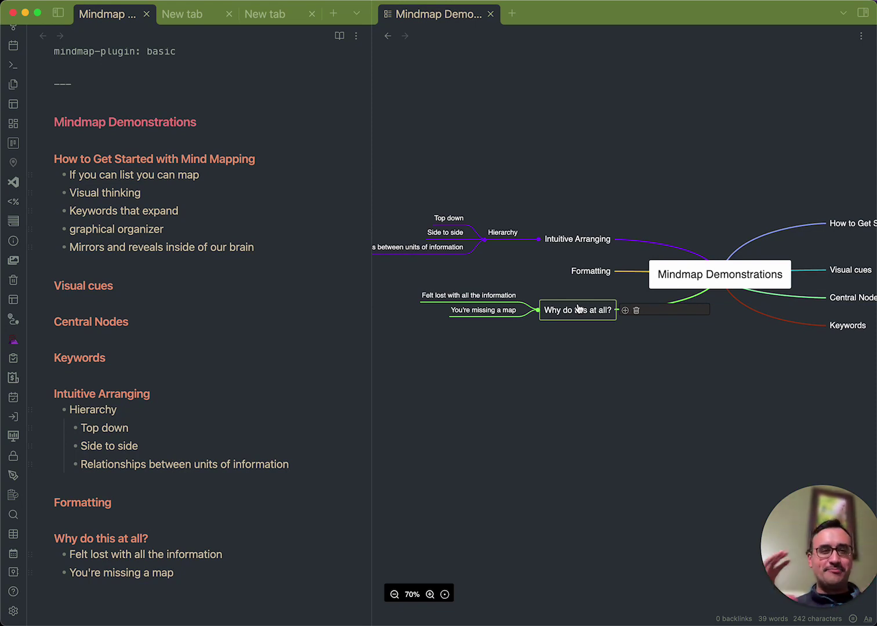
# Add a Perspective branch to the central Mindmap Demonstrations node.
pyautogui.click(595, 273)
pyautogui.hscroll(3, 667, 271)
pyautogui.click(641, 283)
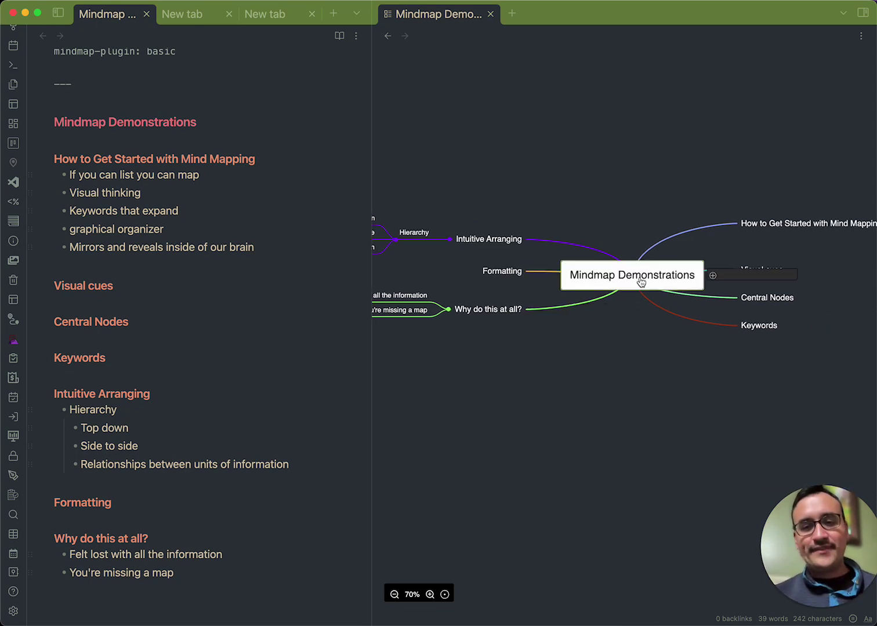
pyautogui.press('Tab')
pyautogui.write('Perspective')
pyautogui.press('Return')
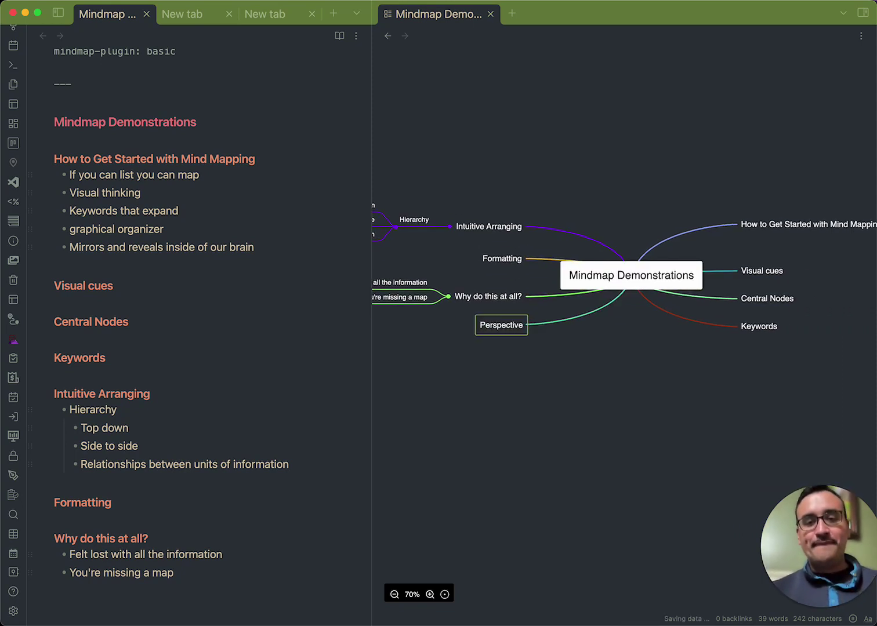
# Under Perspective, add Benefits holding 'Gives you altitude' and a better-decisions point.
pyautogui.press('Tab')
pyautogui.write('Benef')
pyautogui.write('it')
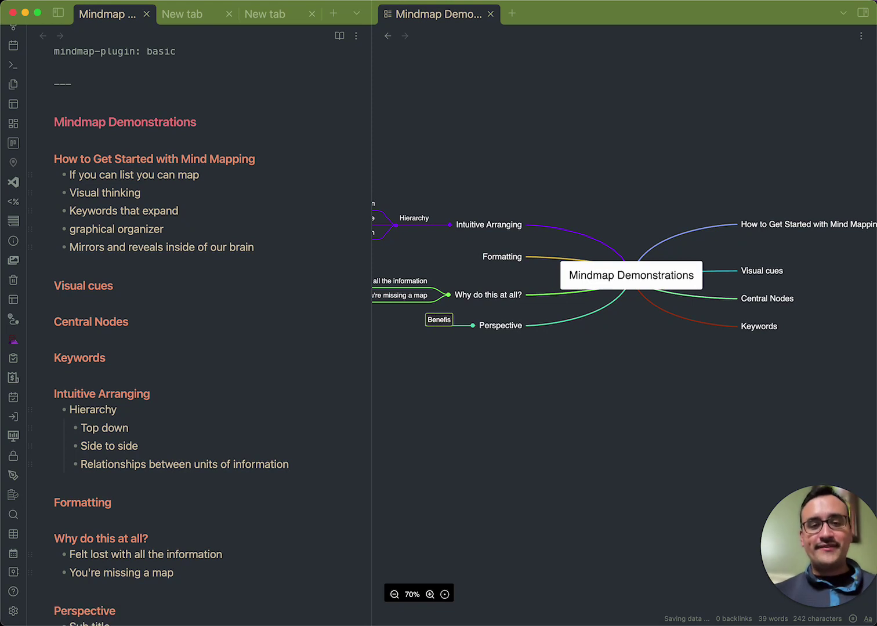
pyautogui.write('s')
pyautogui.press('Return')
pyautogui.press('Tab')
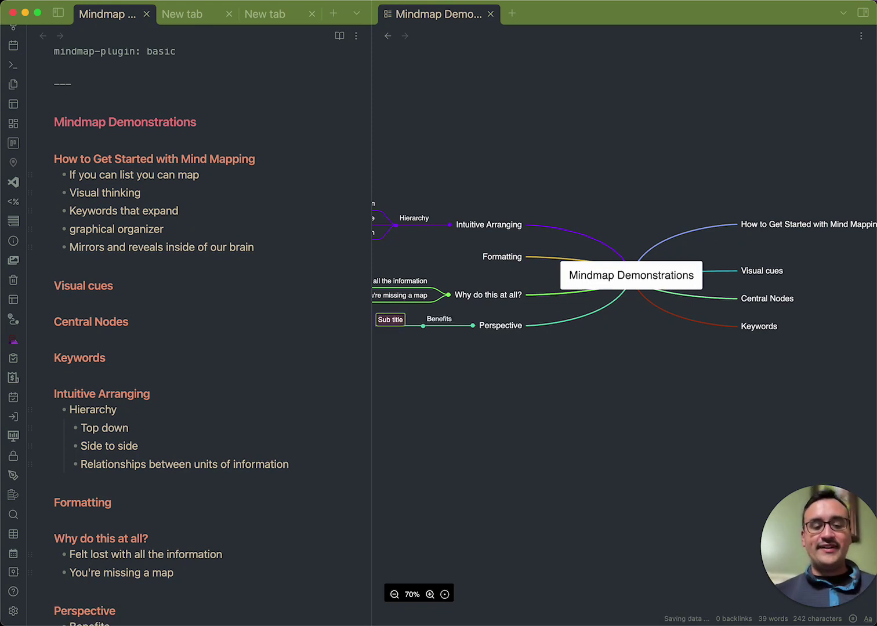
pyautogui.write('Gives you altitude')
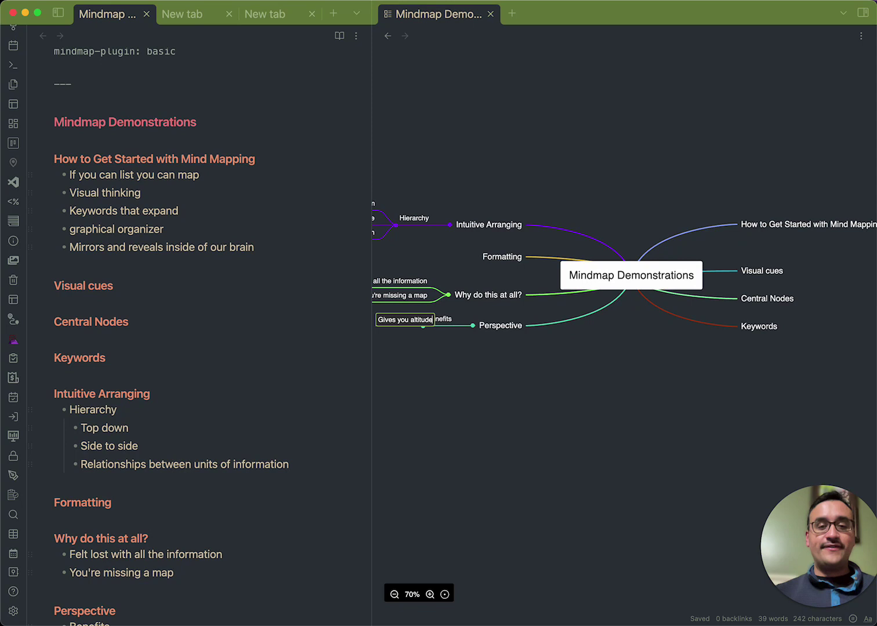
pyautogui.press('Return')
pyautogui.press('Return')
pyautogui.write('Infrom')
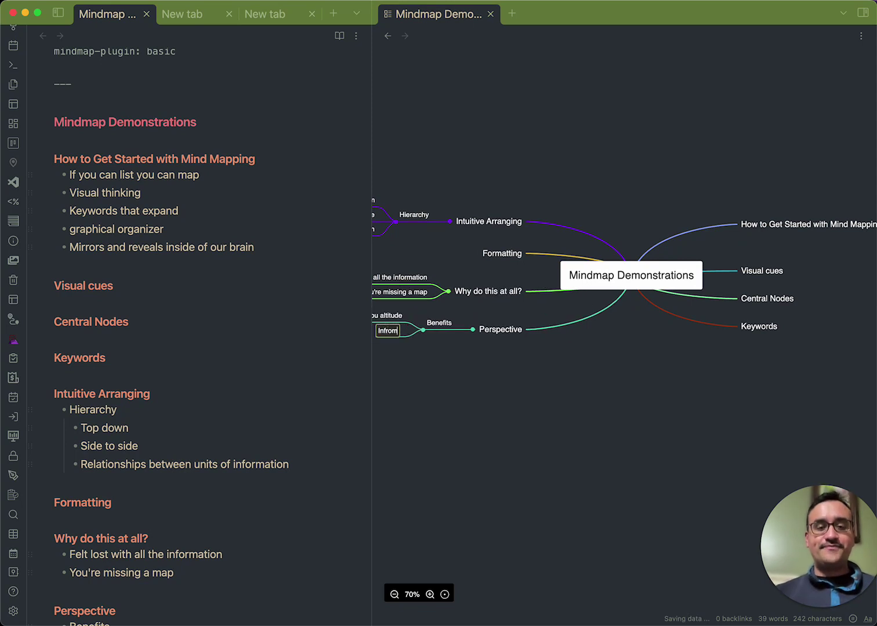
pyautogui.press('BackSpace')
pyautogui.press('BackSpace')
pyautogui.press('BackSpace')
pyautogui.write('orms and all')
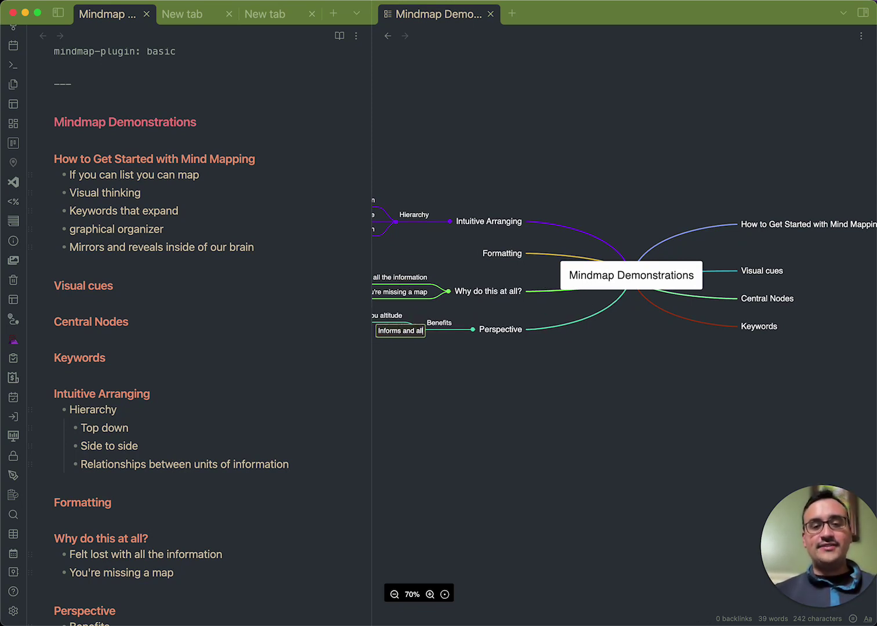
pyautogui.write('ows you to output bet')
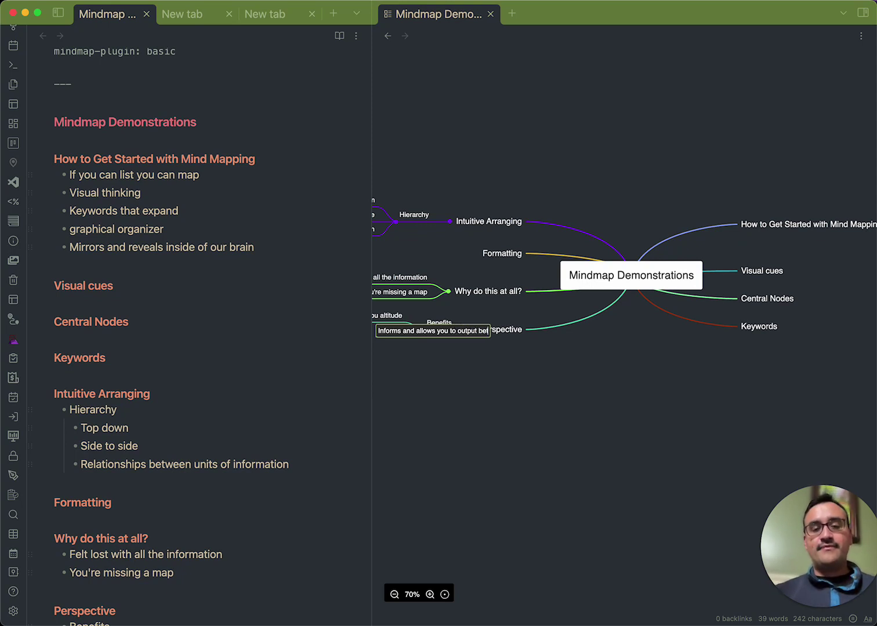
pyautogui.write('er decisions')
pyautogui.press('Return')
pyautogui.press('Return')
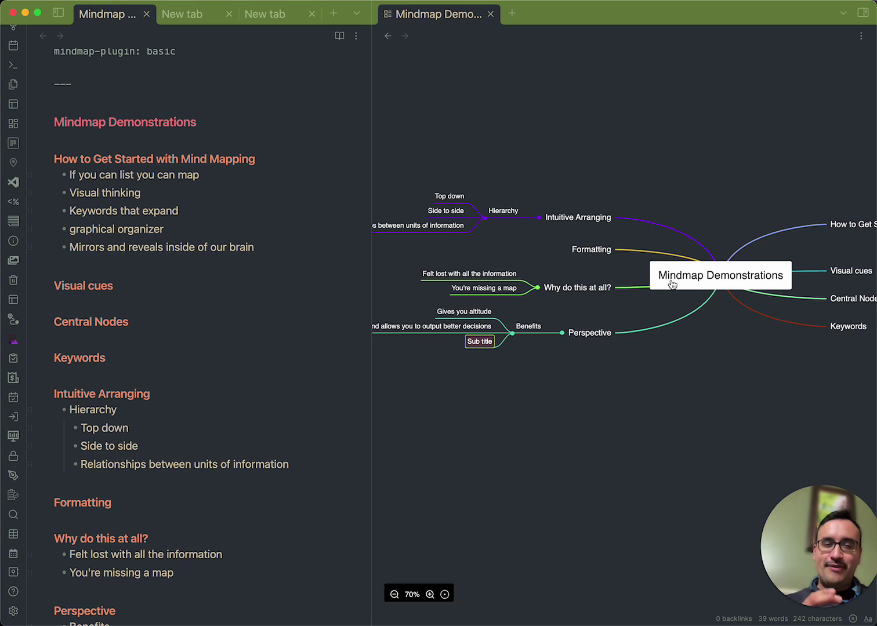
# Add an Awareness branch to the central node with Problems and Solutions sub-branches.
pyautogui.hscroll(3, 632, 407)
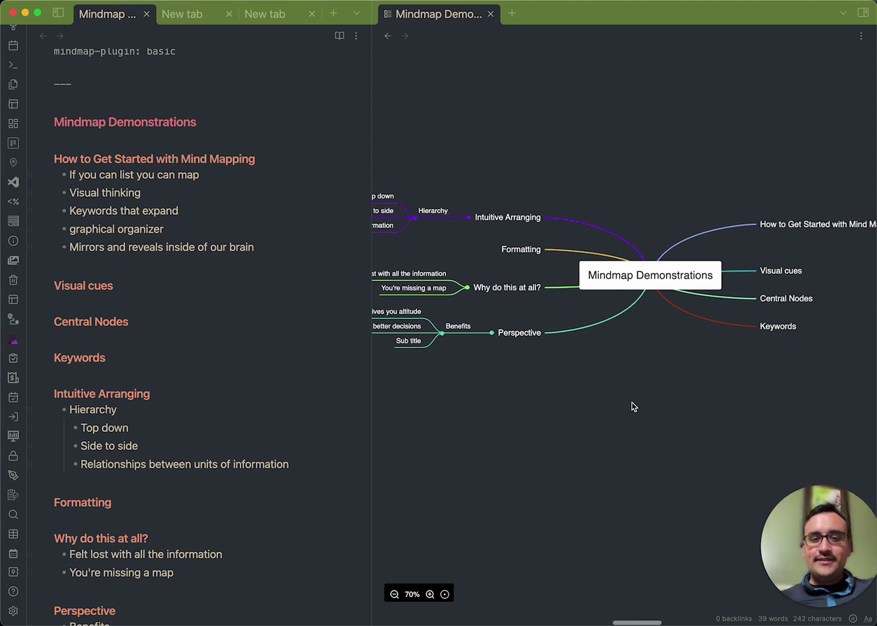
pyautogui.click(622, 279)
pyautogui.press('Tab')
pyautogui.write('Awareness')
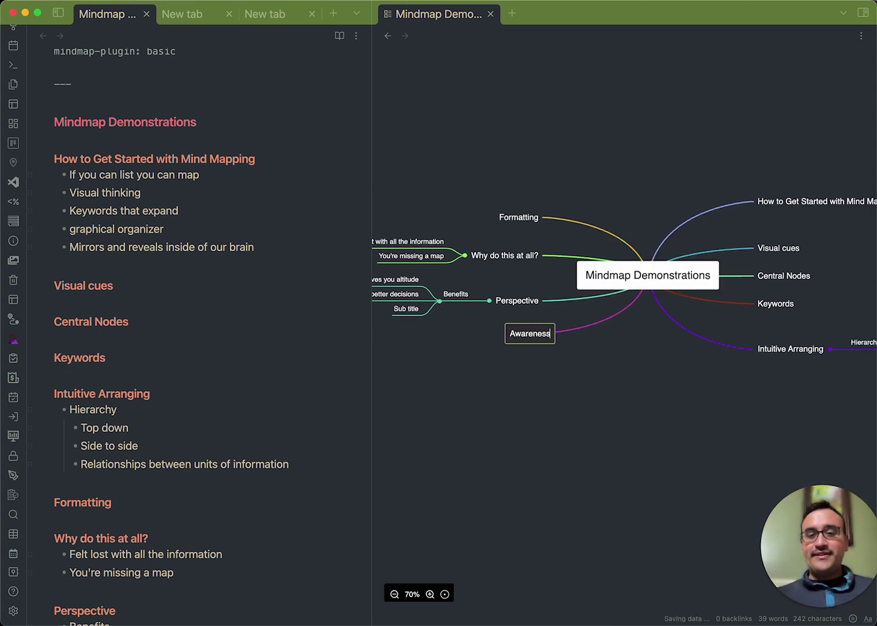
pyautogui.press('Tab')
pyautogui.write('Problems')
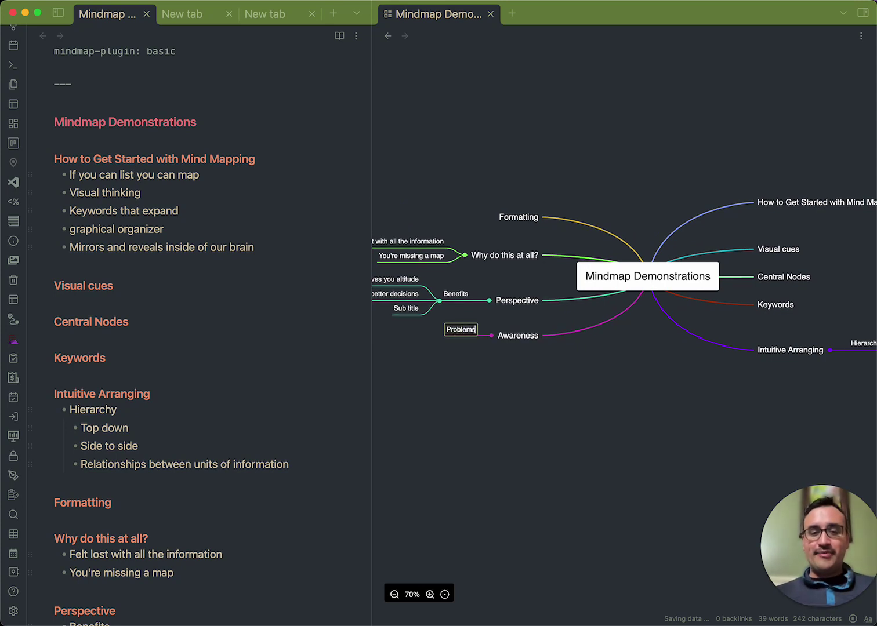
pyautogui.press('Return')
pyautogui.press('Return')
pyautogui.write('Solutions')
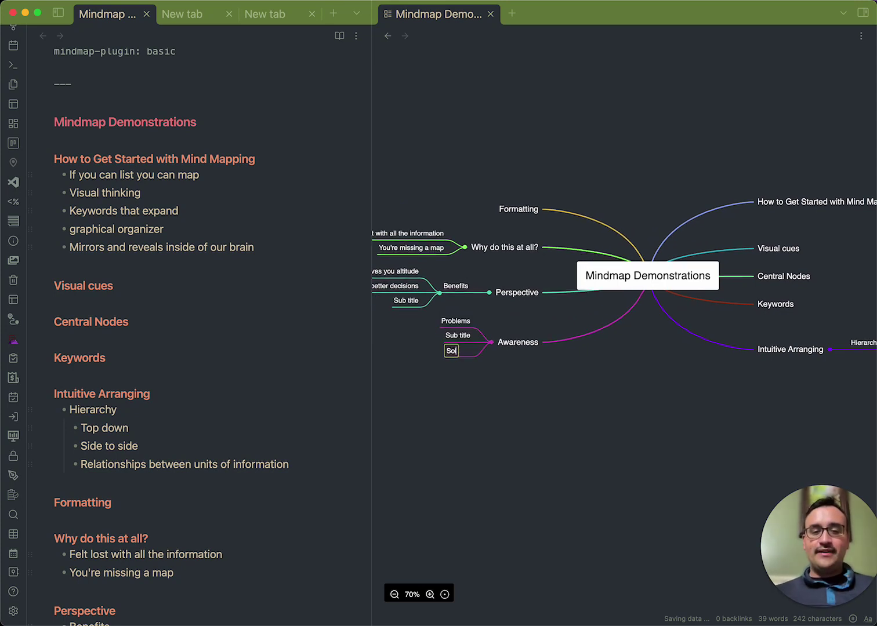
# Fill the placeholder under Awareness with Methods, holding a Processes child.
pyautogui.click(459, 337)
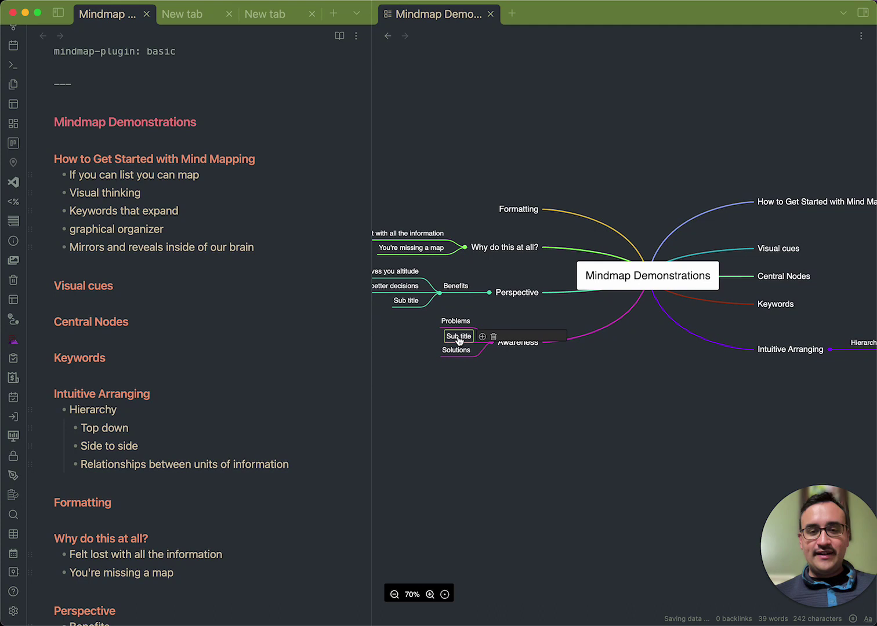
pyautogui.write('Methods')
pyautogui.press('Tab')
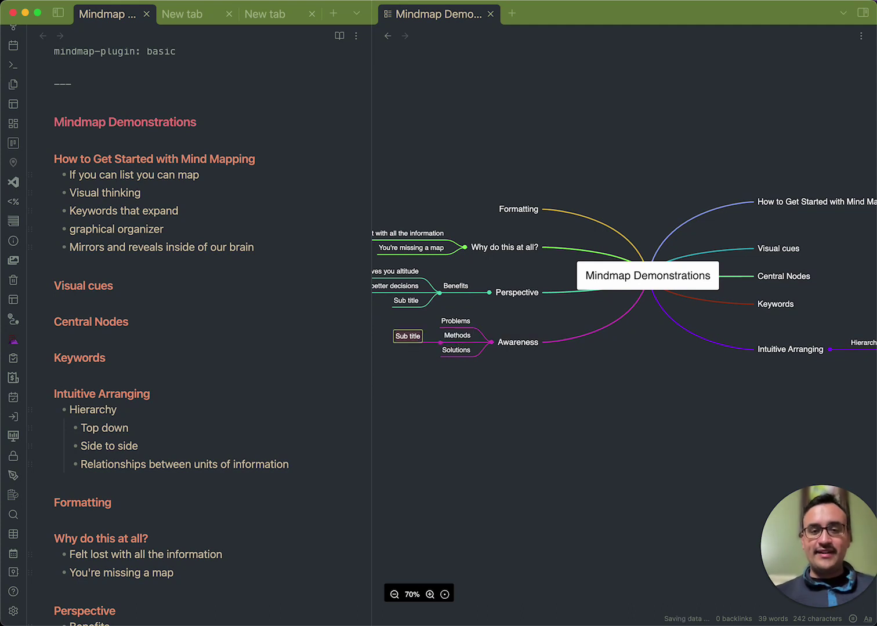
pyautogui.write('Pdrocesses')
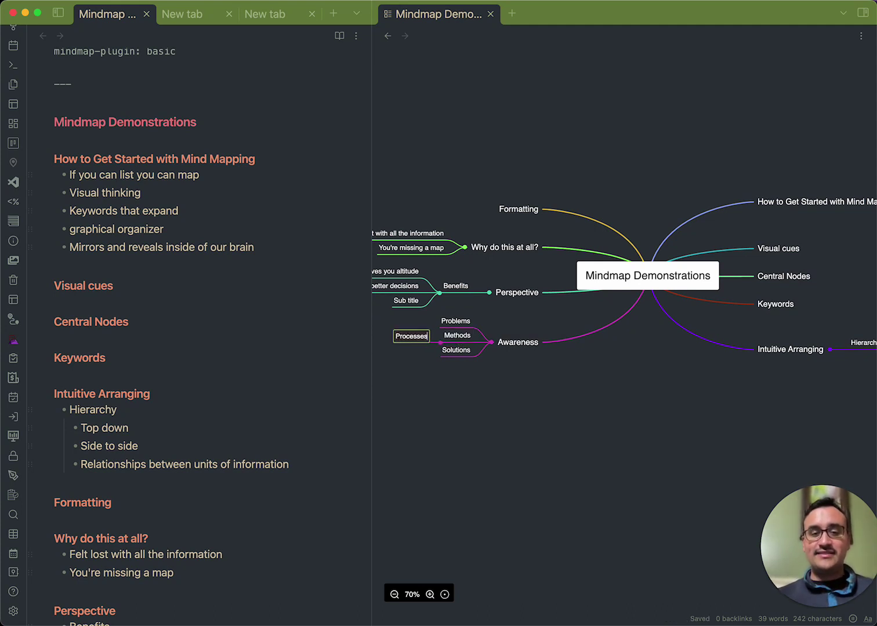
pyautogui.click(522, 347)
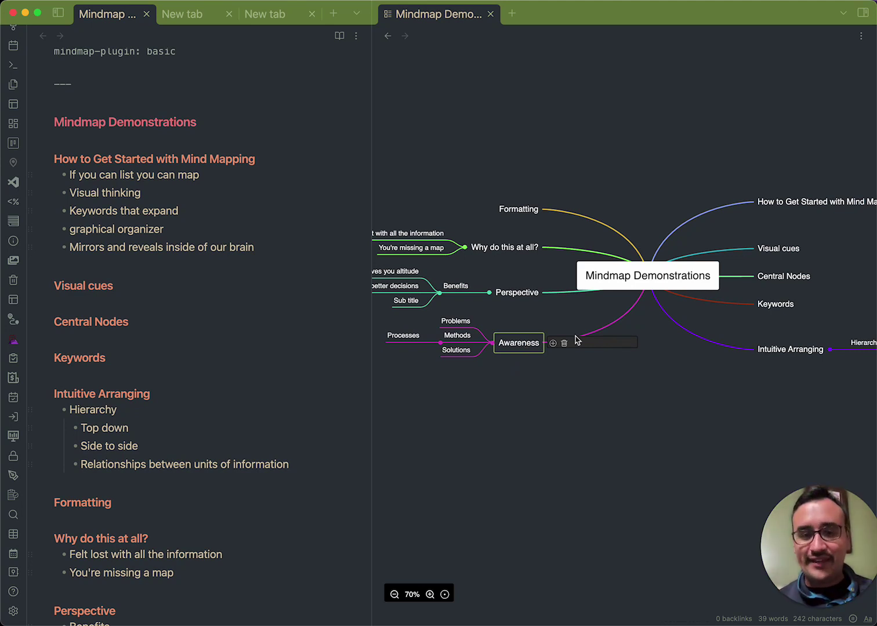
pyautogui.click(639, 341)
# Give the Perspective branch an 'Expansion of understanding' sub-branch.
pyautogui.click(490, 294)
pyautogui.press('Tab')
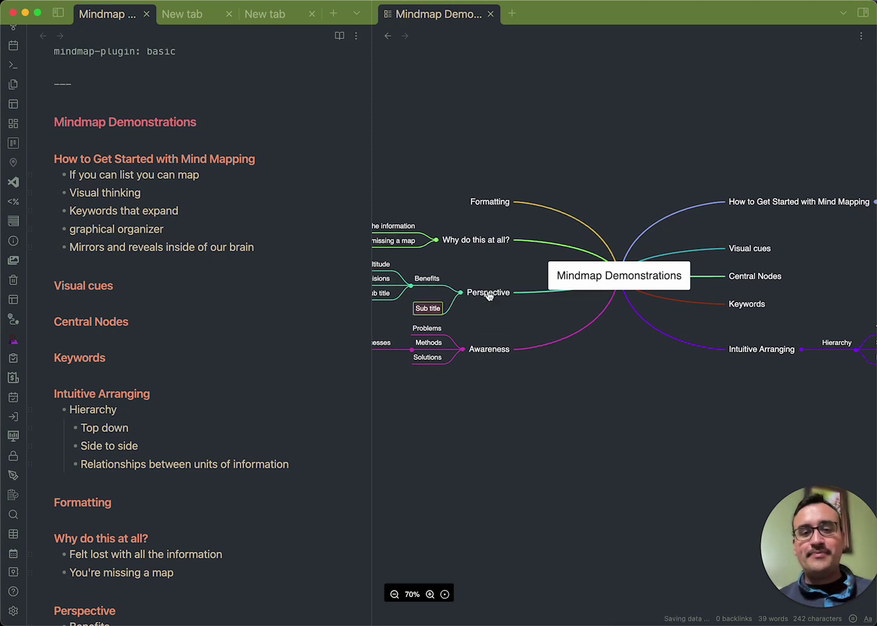
pyautogui.write('Expansio')
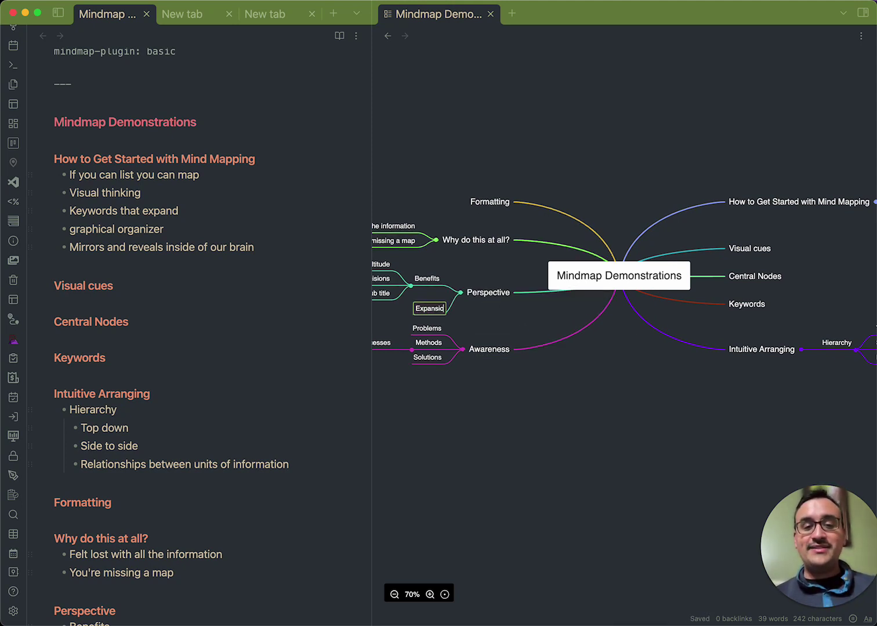
pyautogui.write('n of understanding')
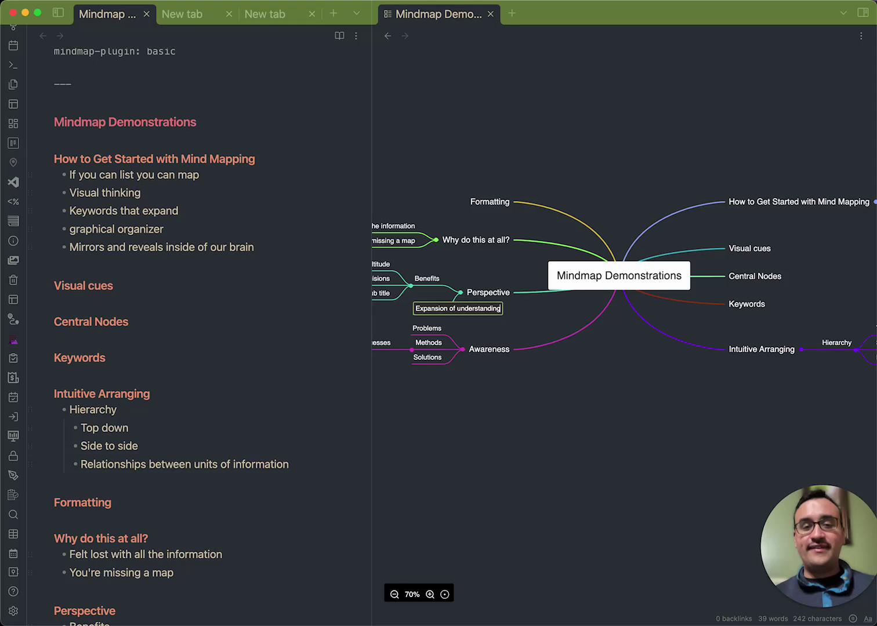
pyautogui.press('Return')
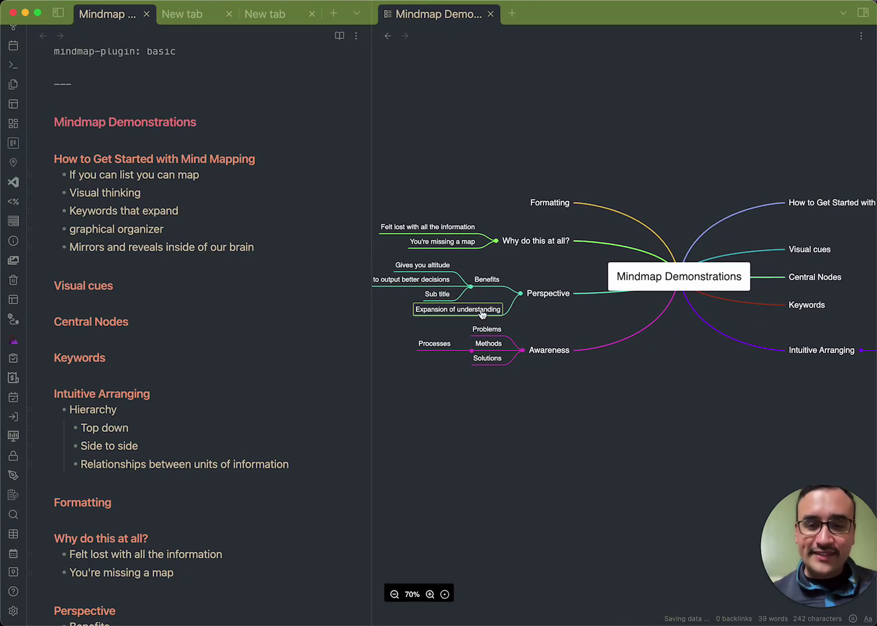
pyautogui.click(568, 337)
pyautogui.hscroll(4, 568, 337)
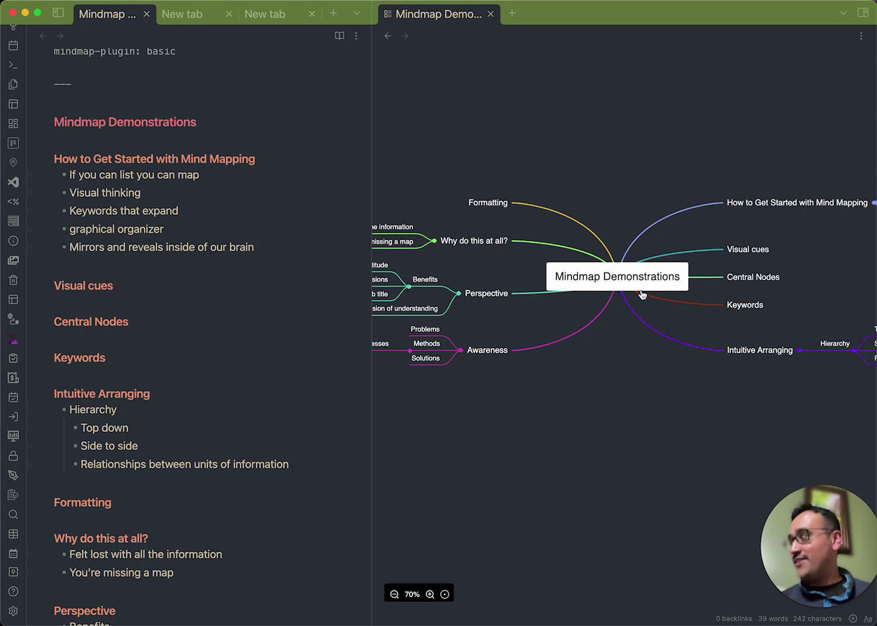
pyautogui.hscroll(3, 642, 295)
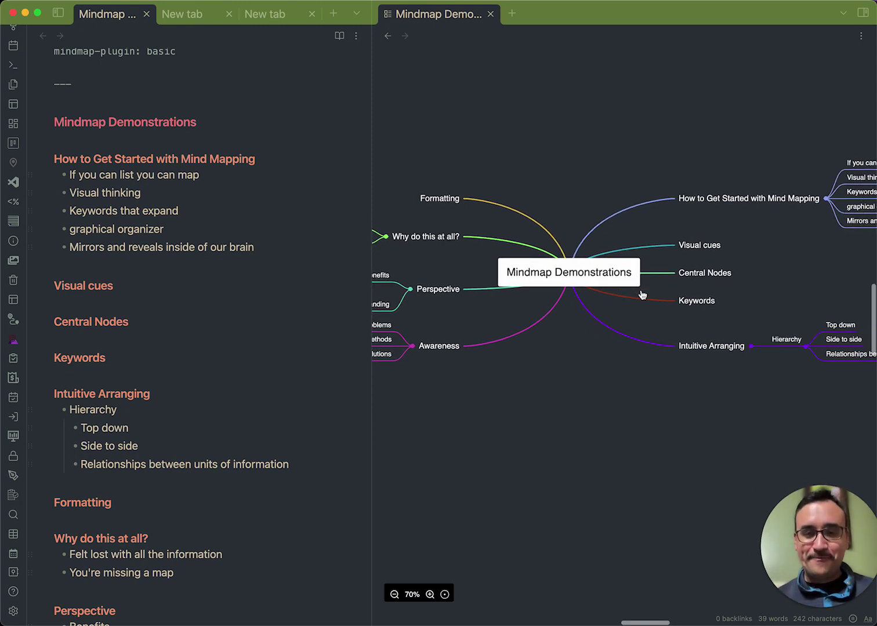